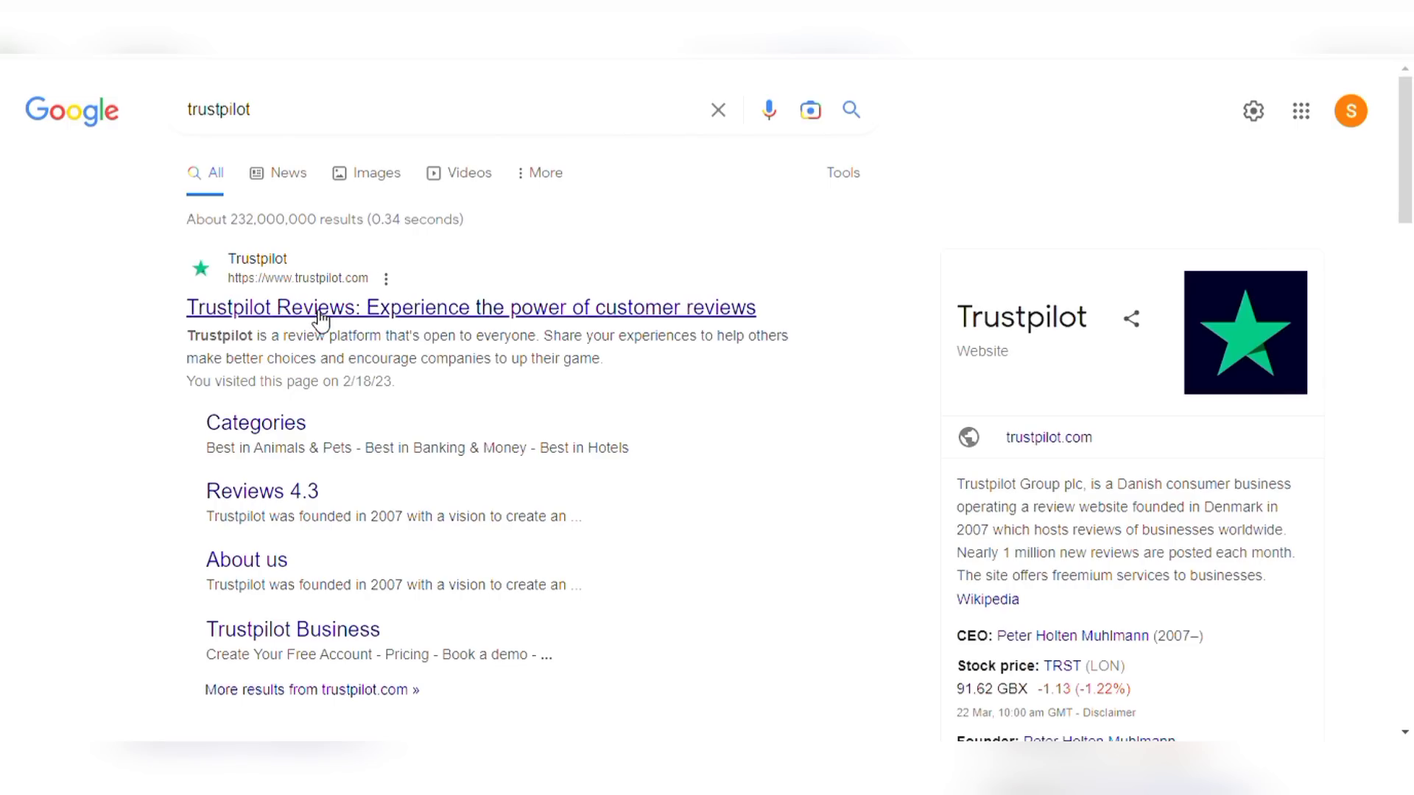
click(315, 308)
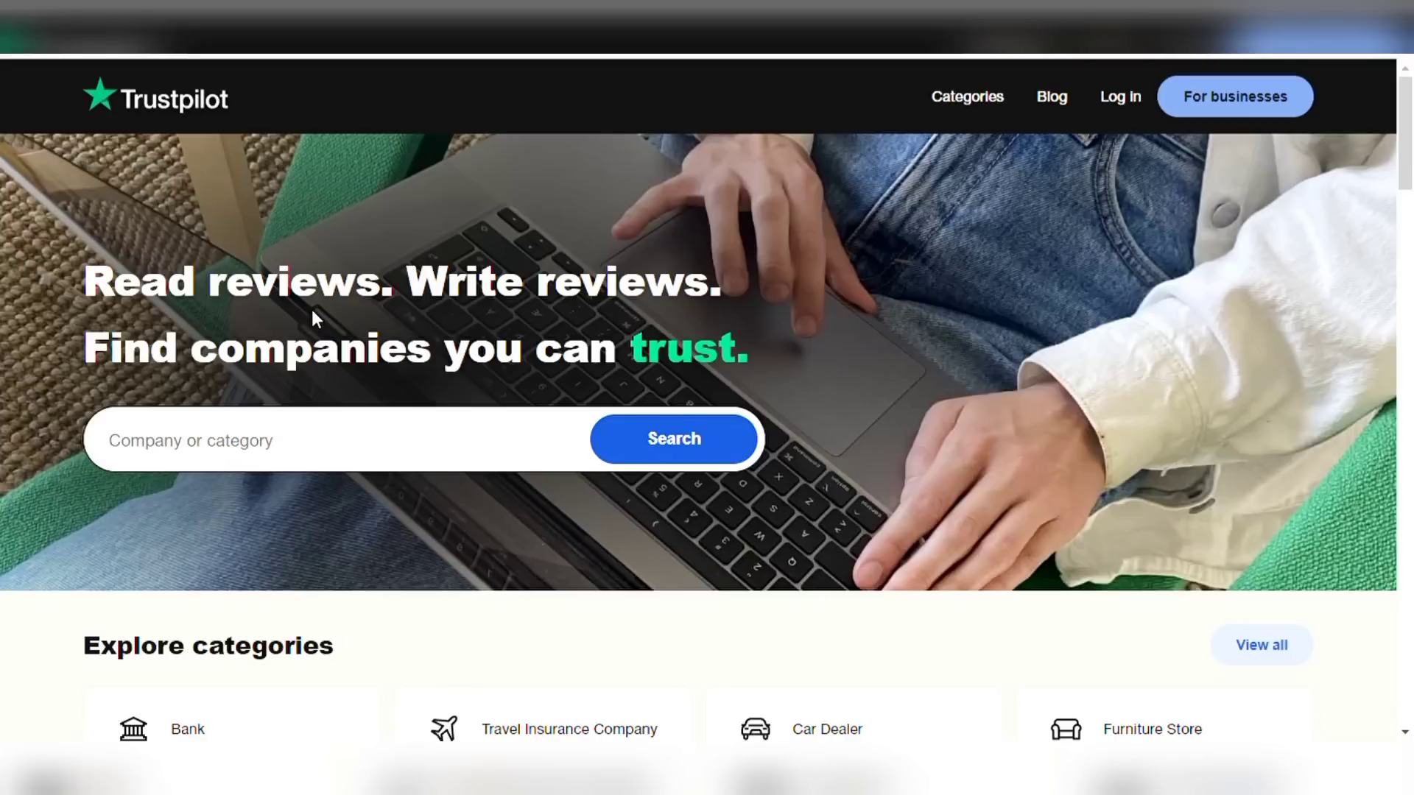
click(288, 444)
text(https://www.star-clicks.com/)
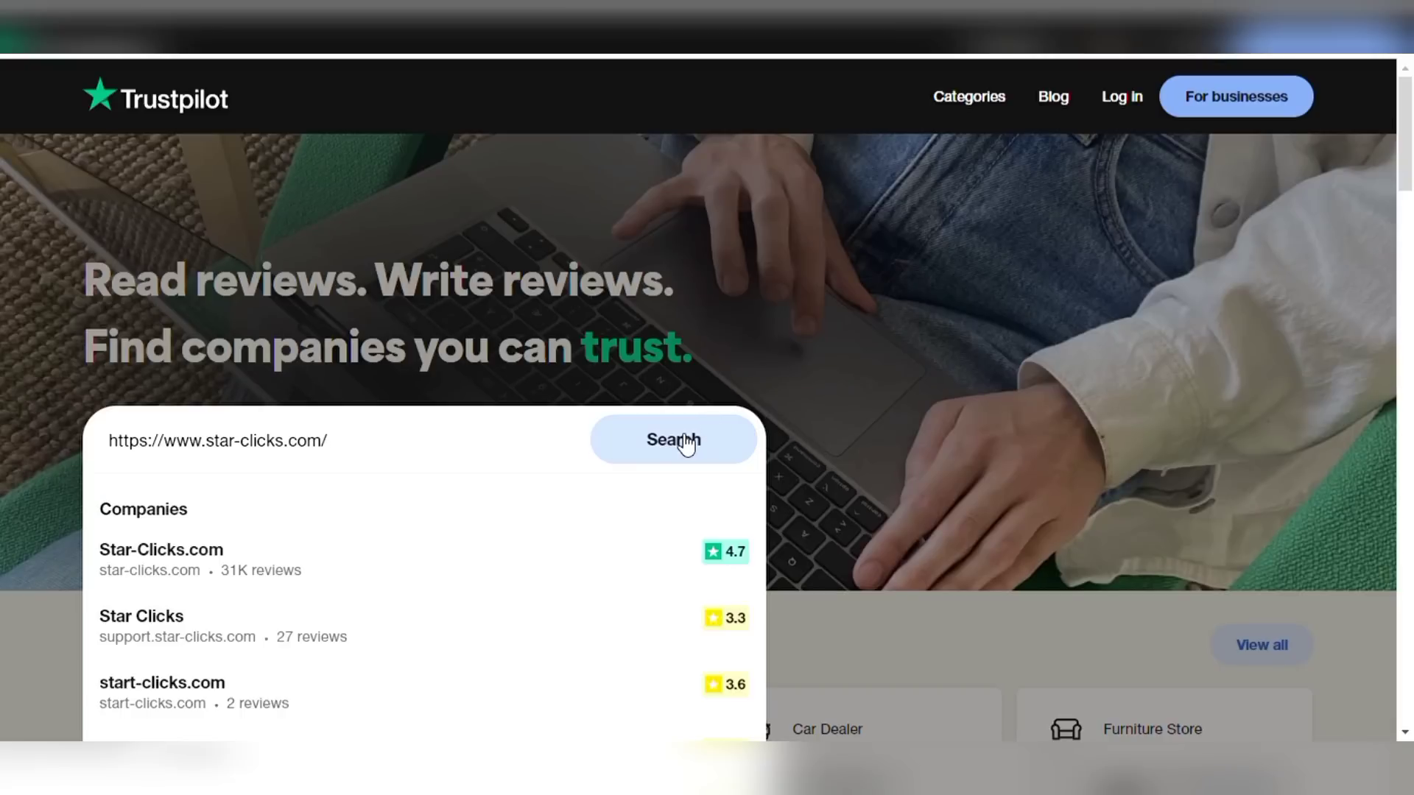
click(521, 559)
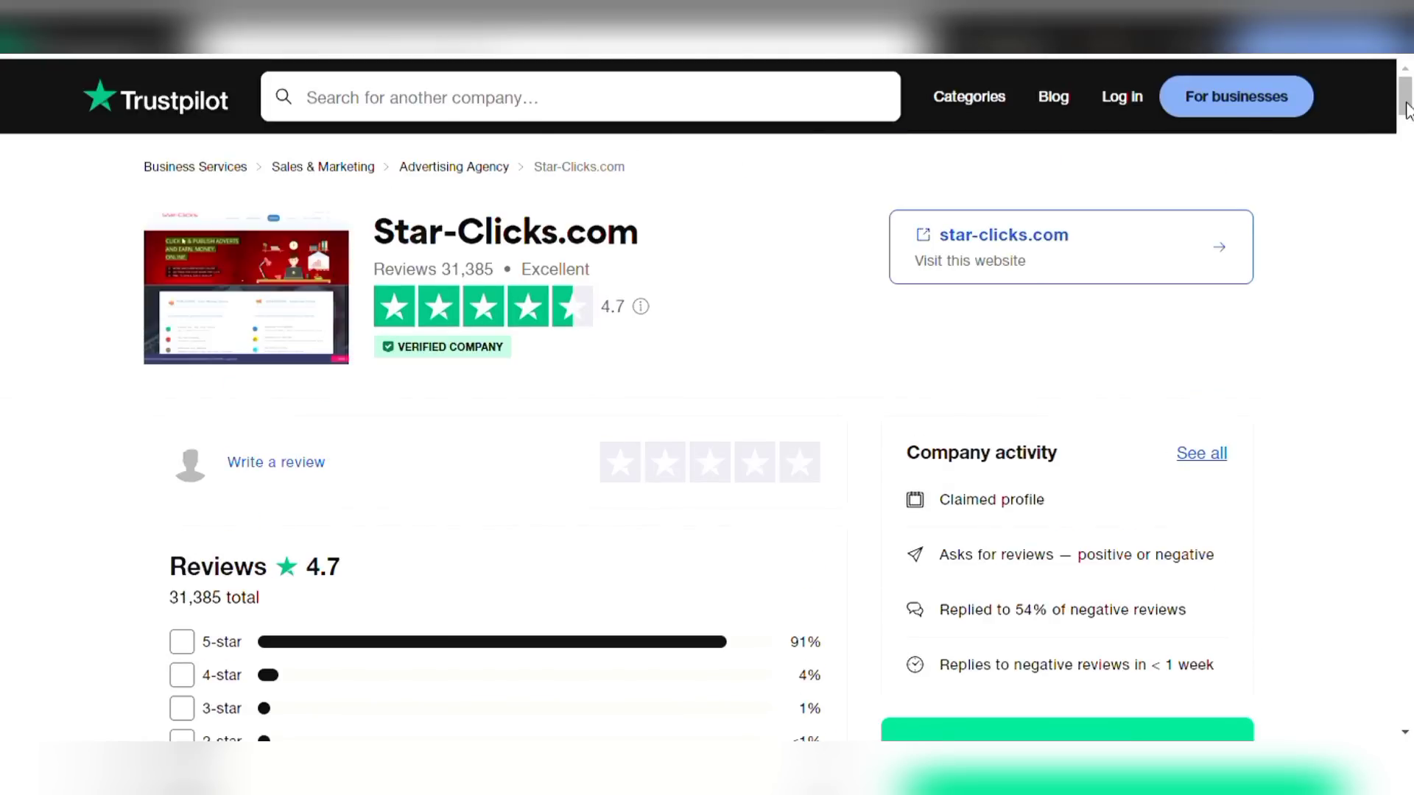
drag(1406, 103, 1409, 109)
mouse_move(505, 299)
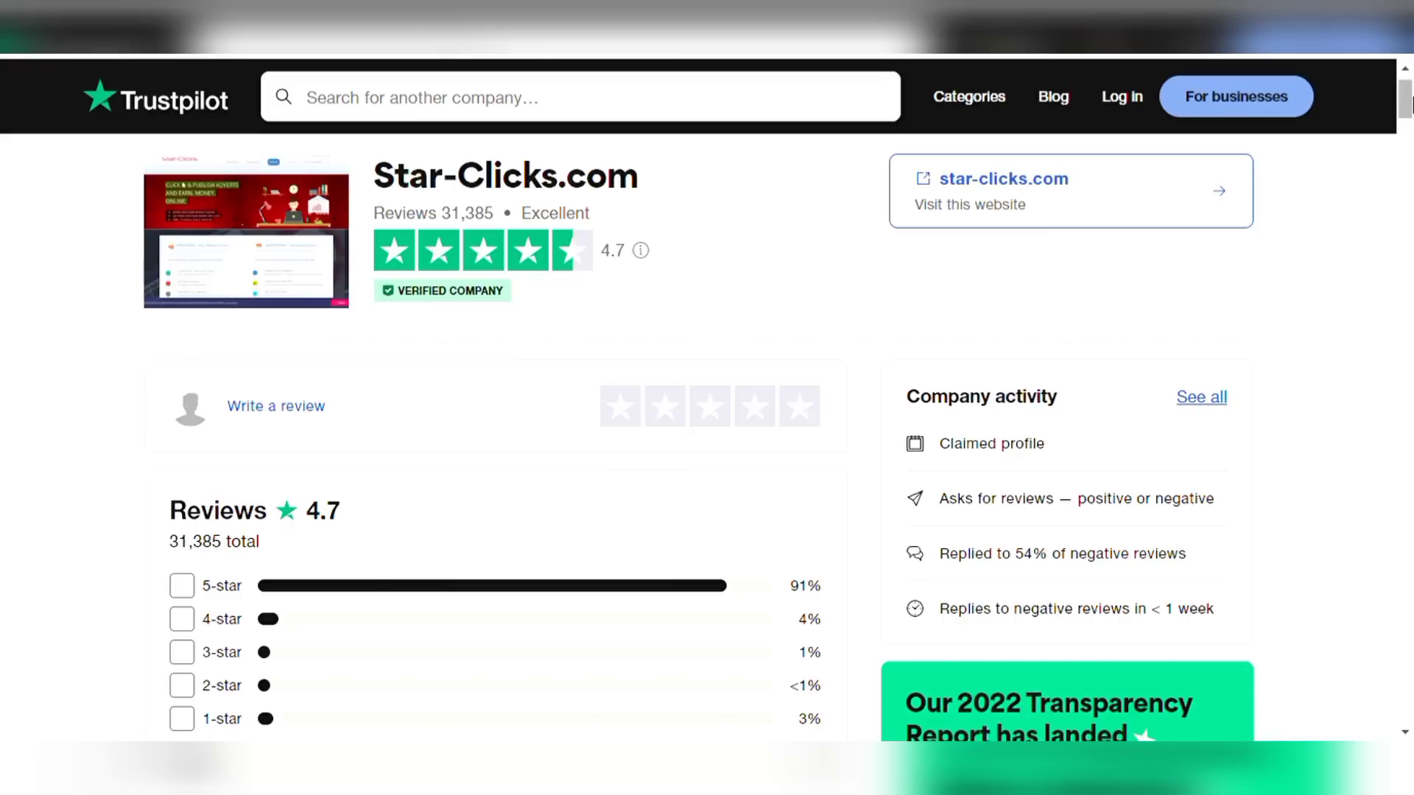
drag(1409, 105, 1409, 115)
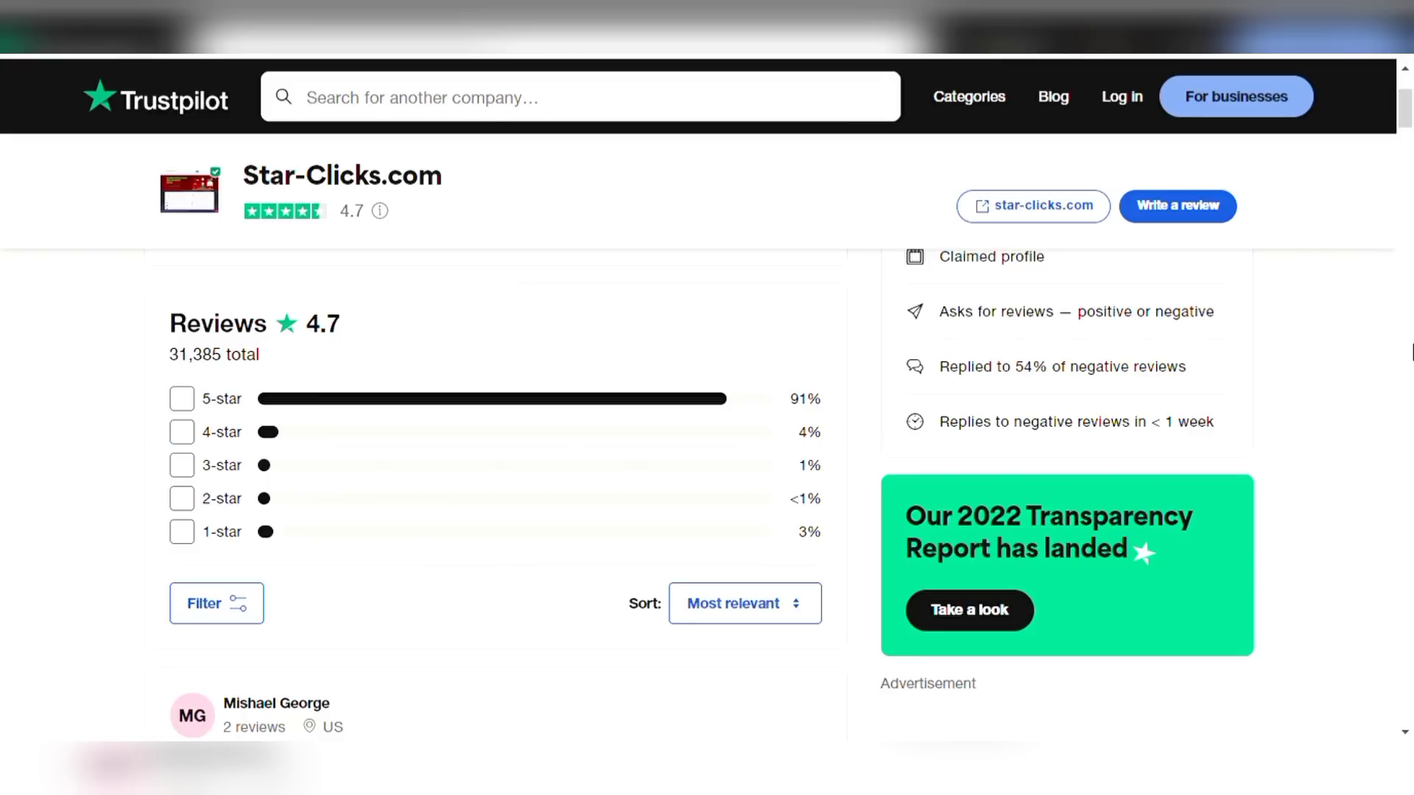
drag(1410, 124, 1410, 110)
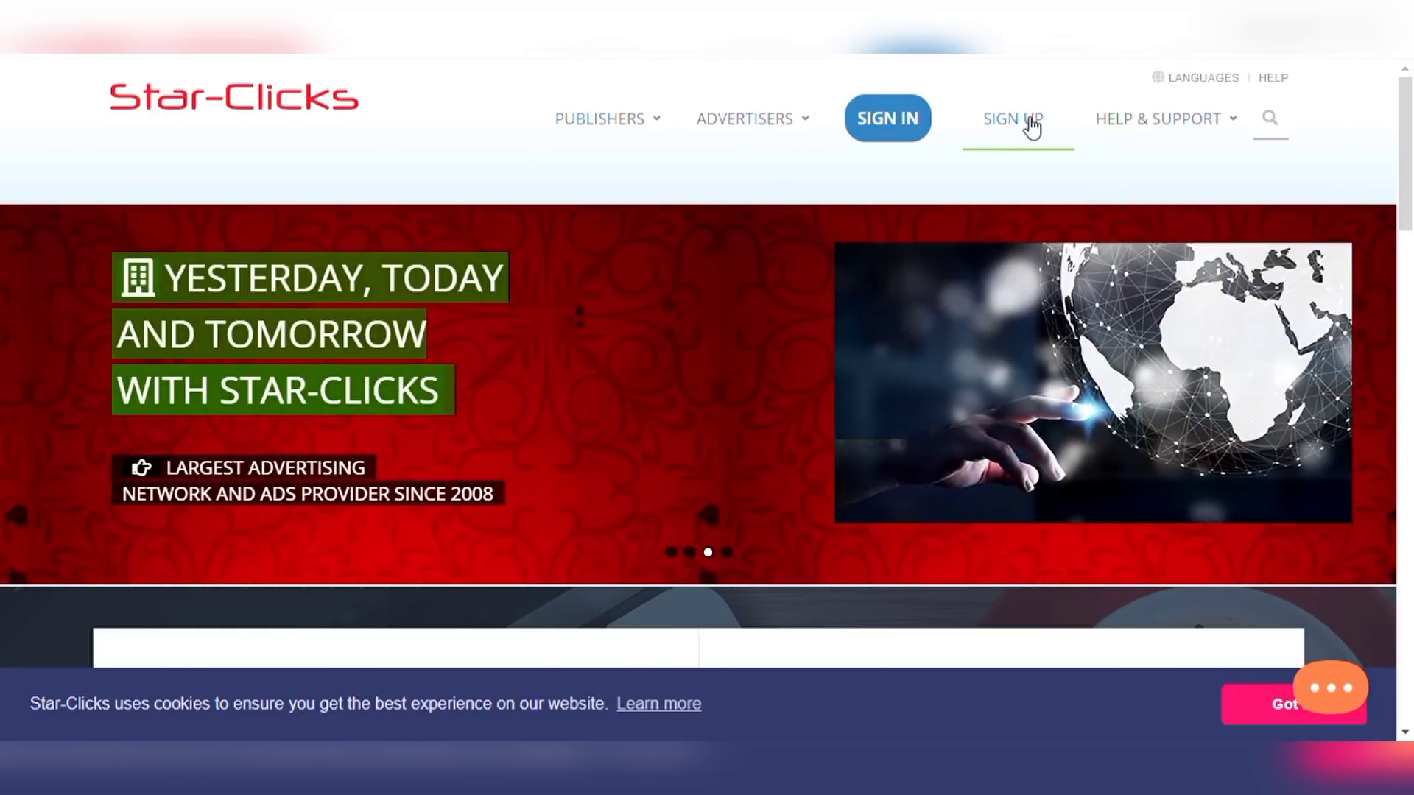
Step: Open the Star-Clicks publisher sign-up form and go through its personal information fields as far as the password field
click(1028, 127)
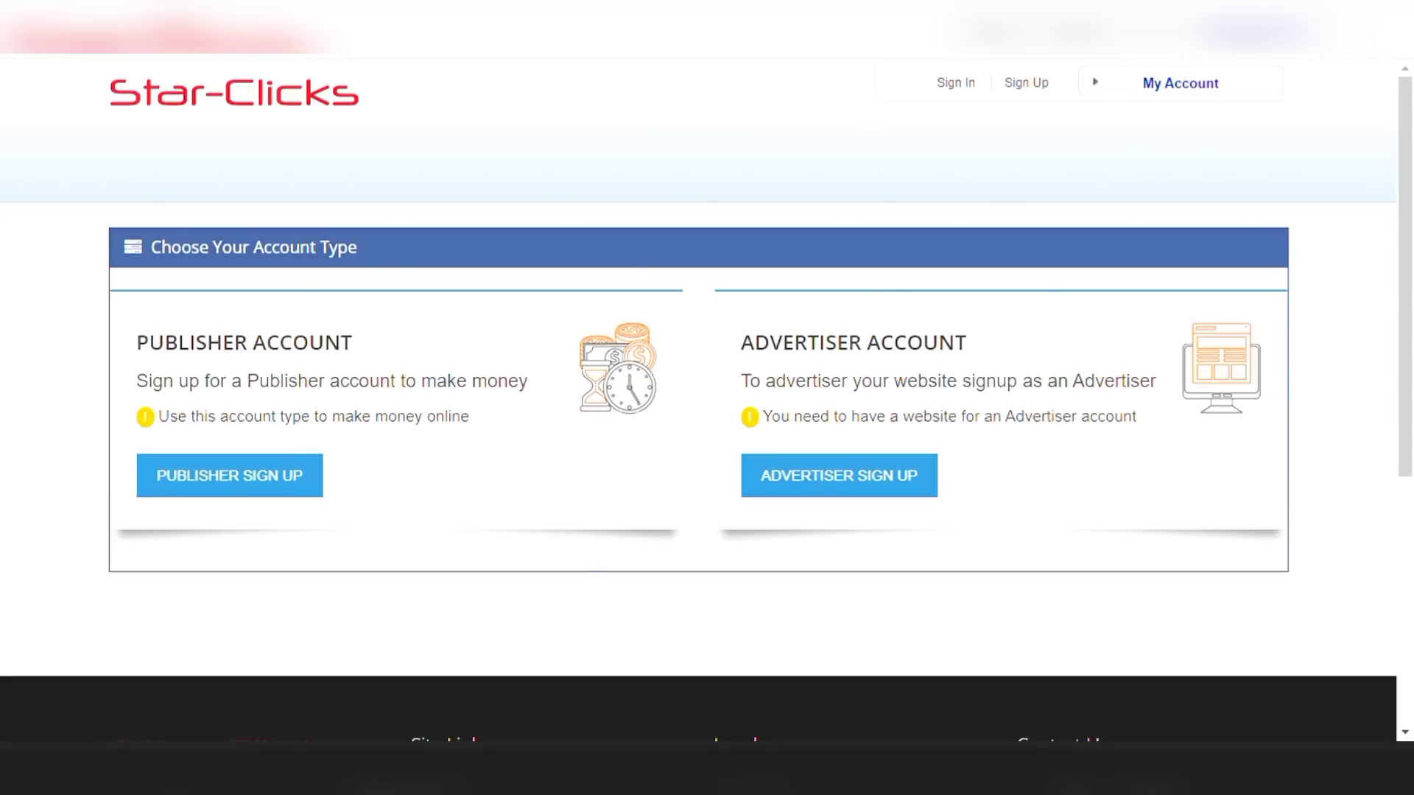
click(250, 486)
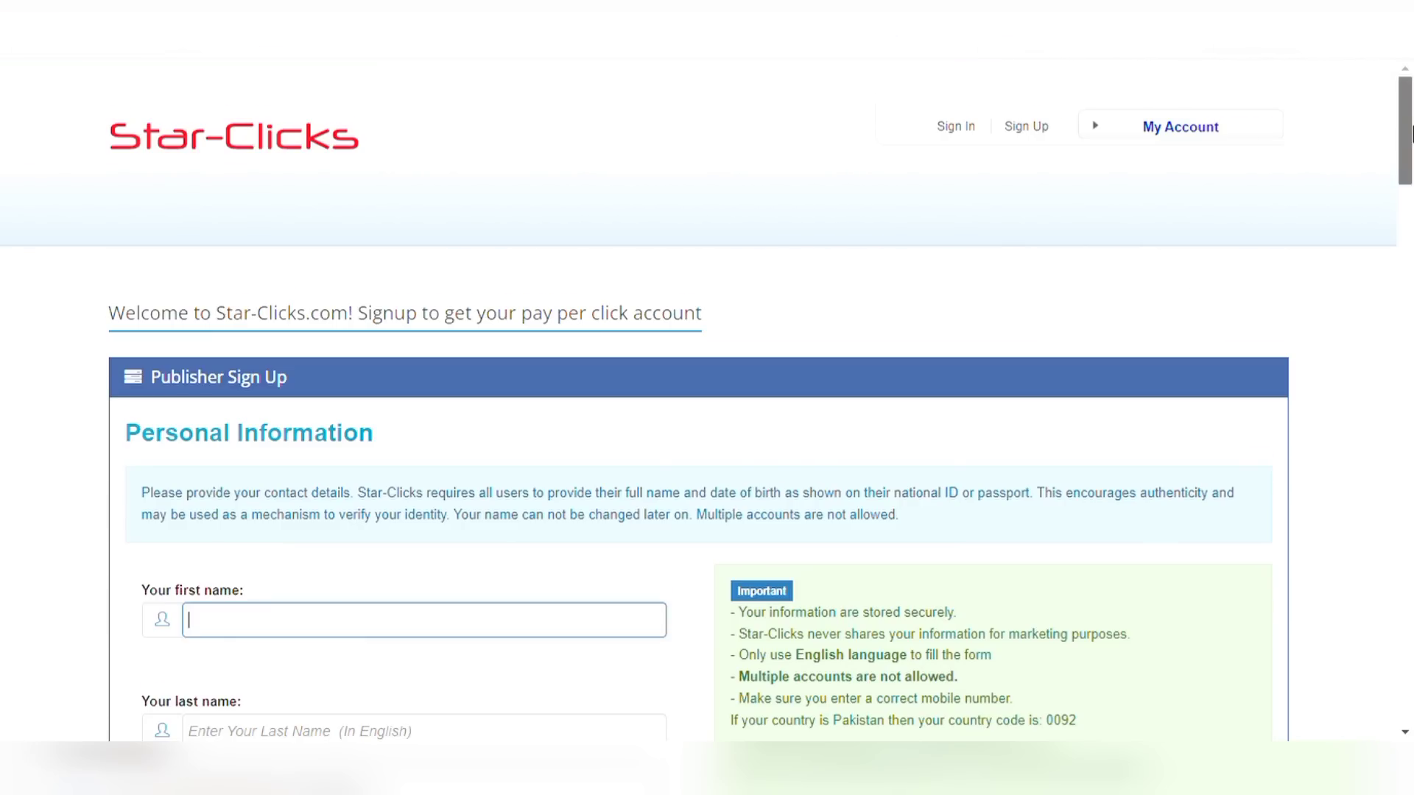
drag(1412, 136, 1412, 206)
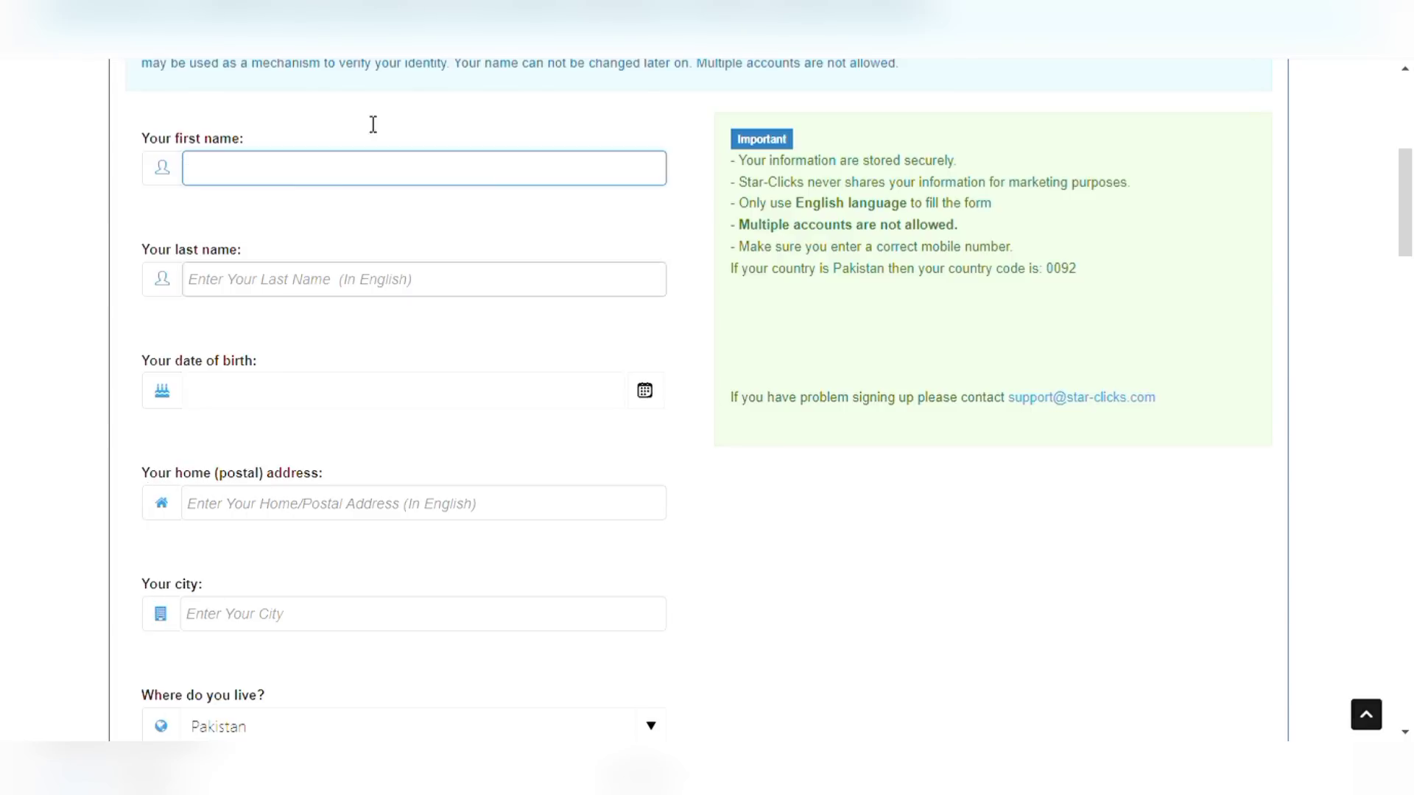
drag(1407, 171, 1411, 237)
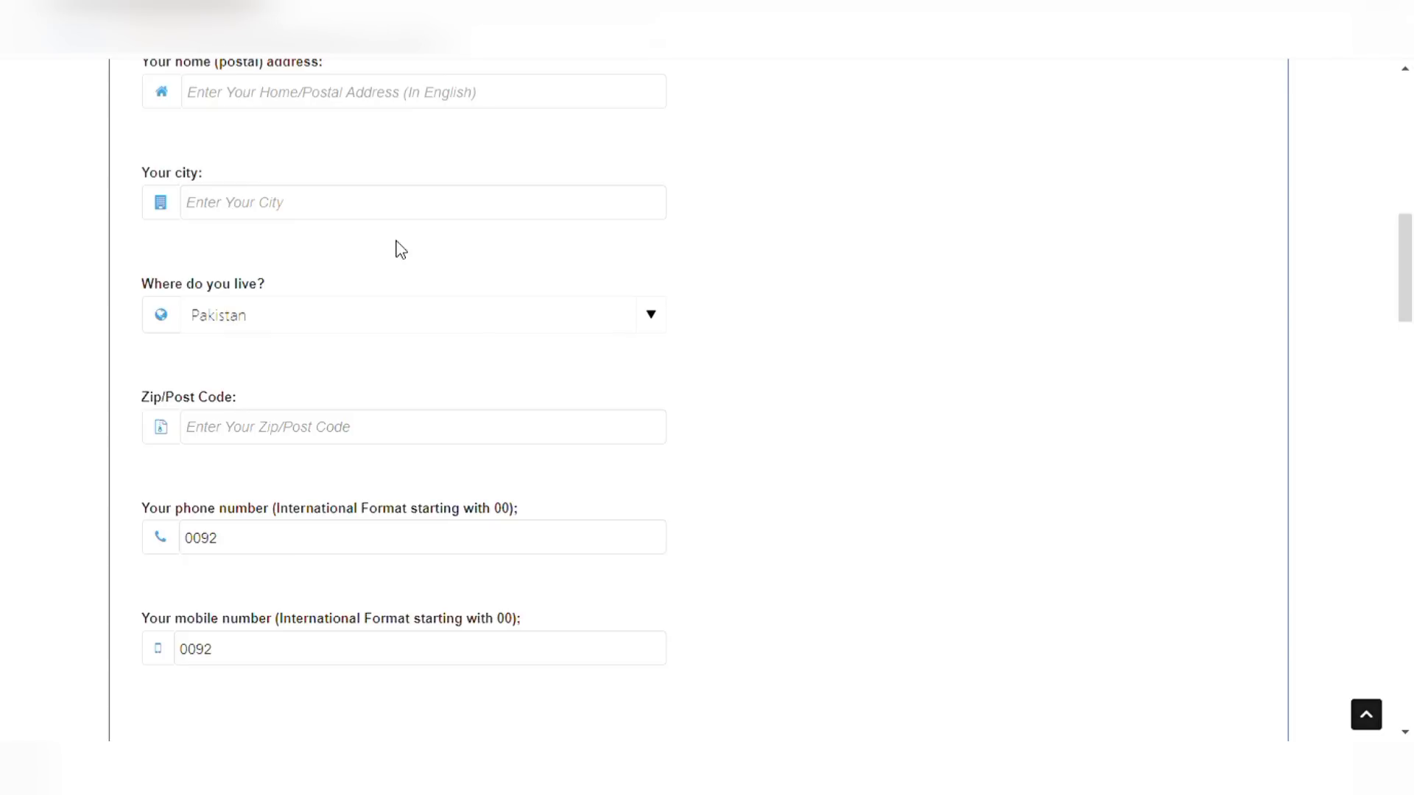
click(351, 543)
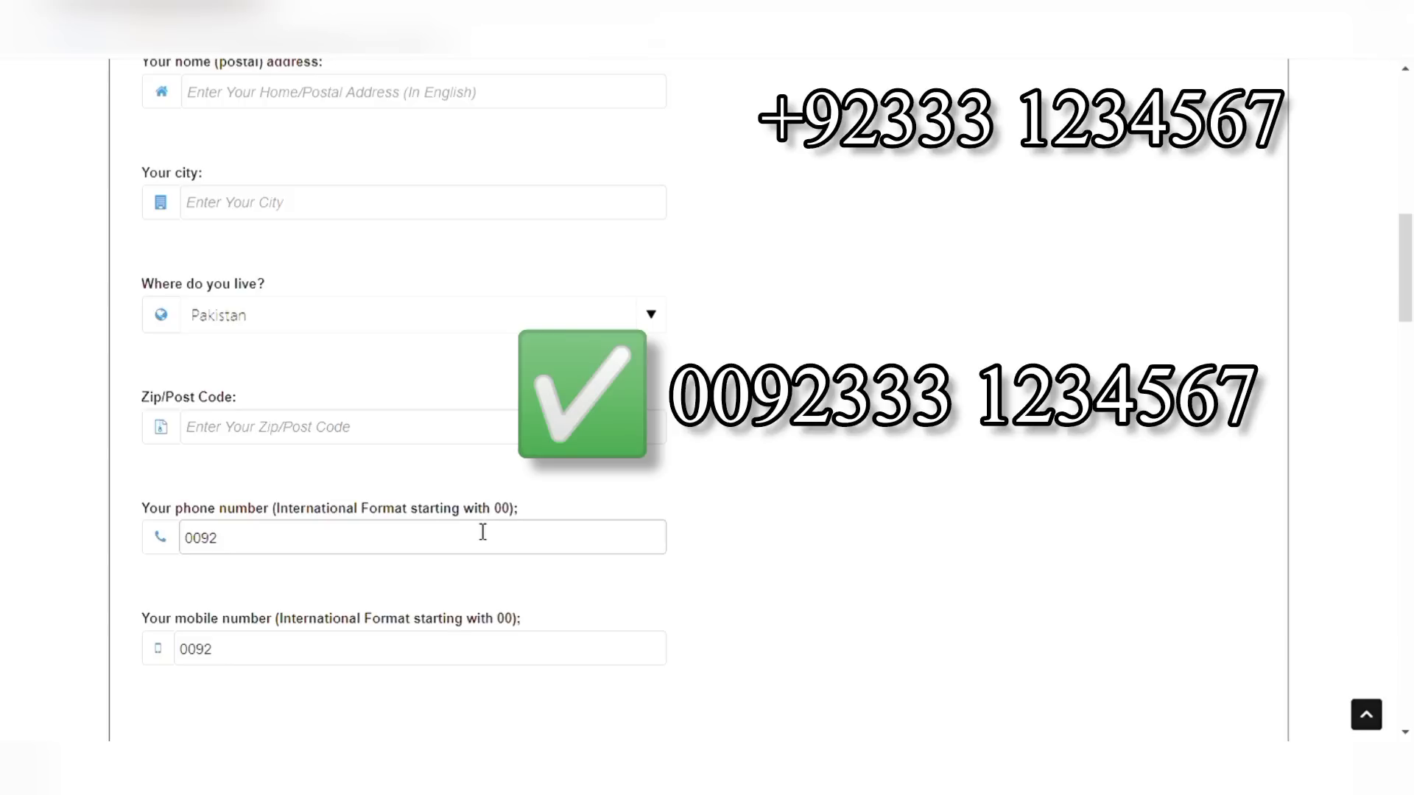
scroll(272, 401, down, 10)
click(272, 401)
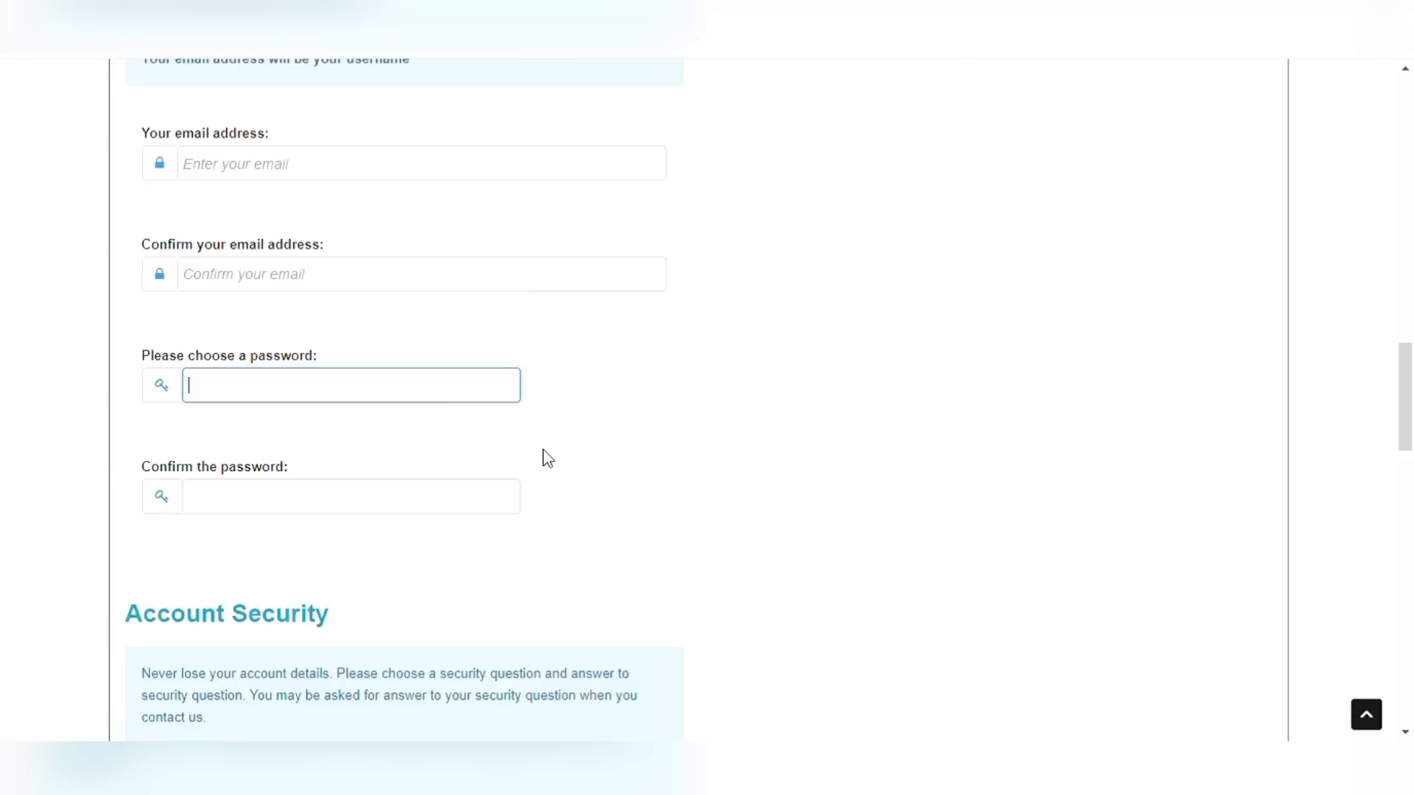
Step: Choose "Which city were you born in?" as the security question and place the cursor in its answer field
scroll(547, 458, down, 7)
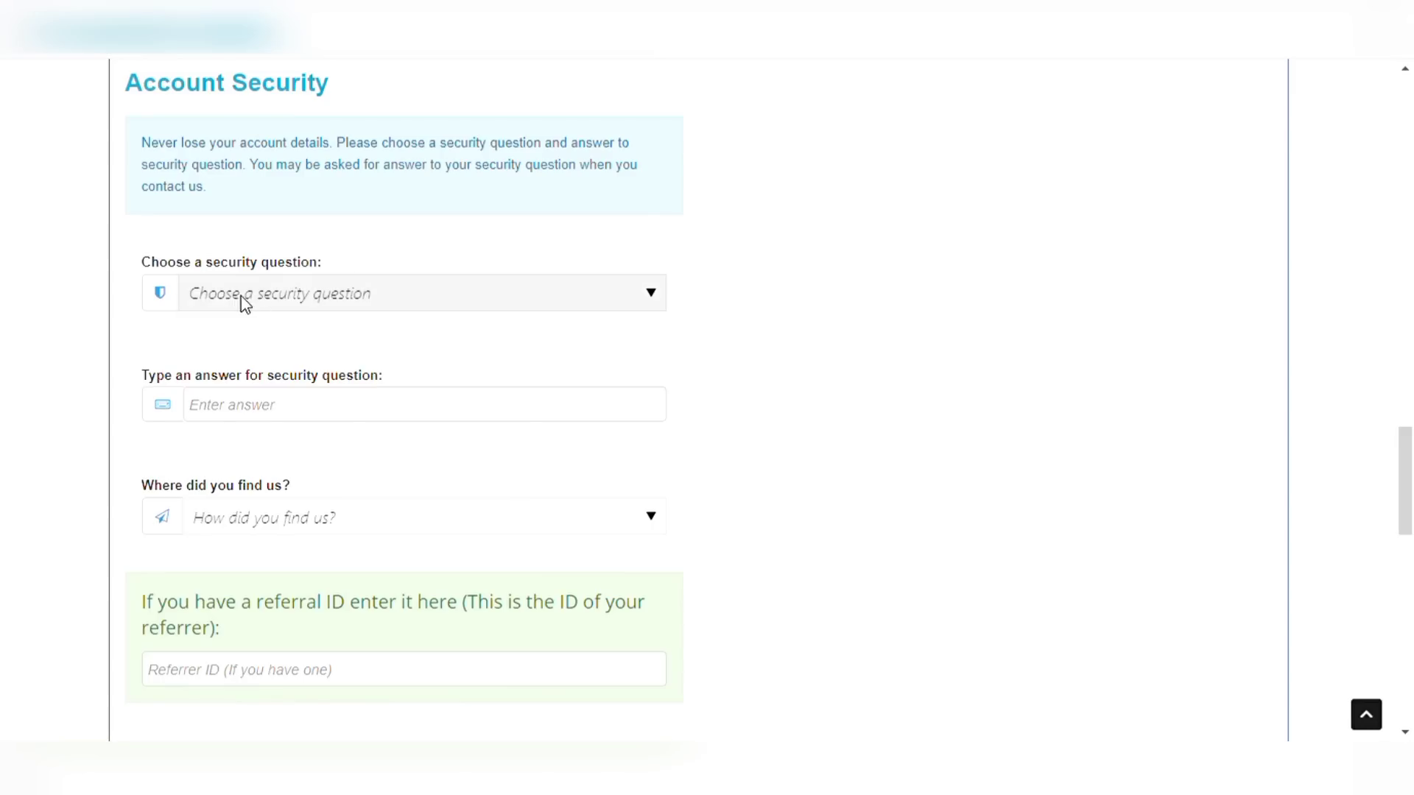
click(656, 301)
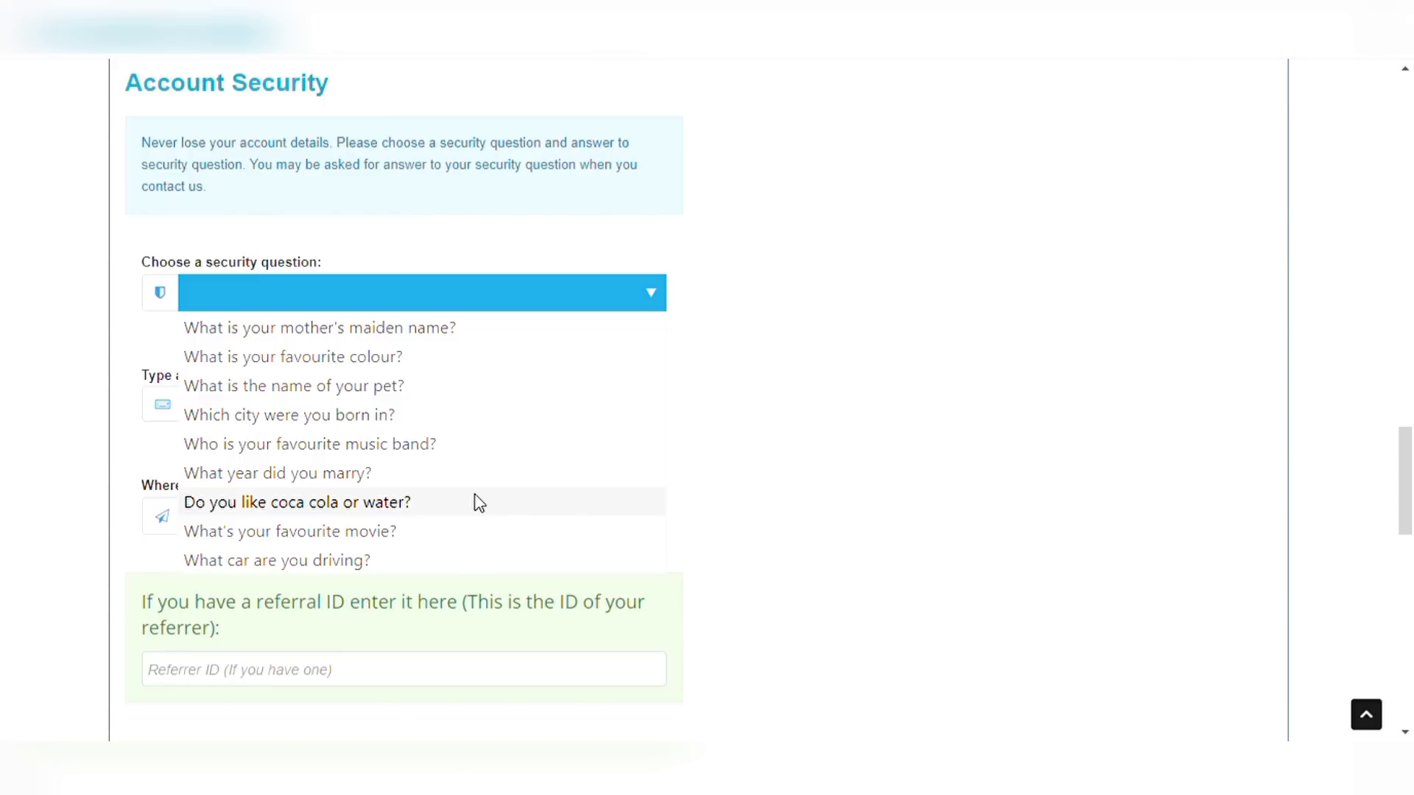
click(442, 415)
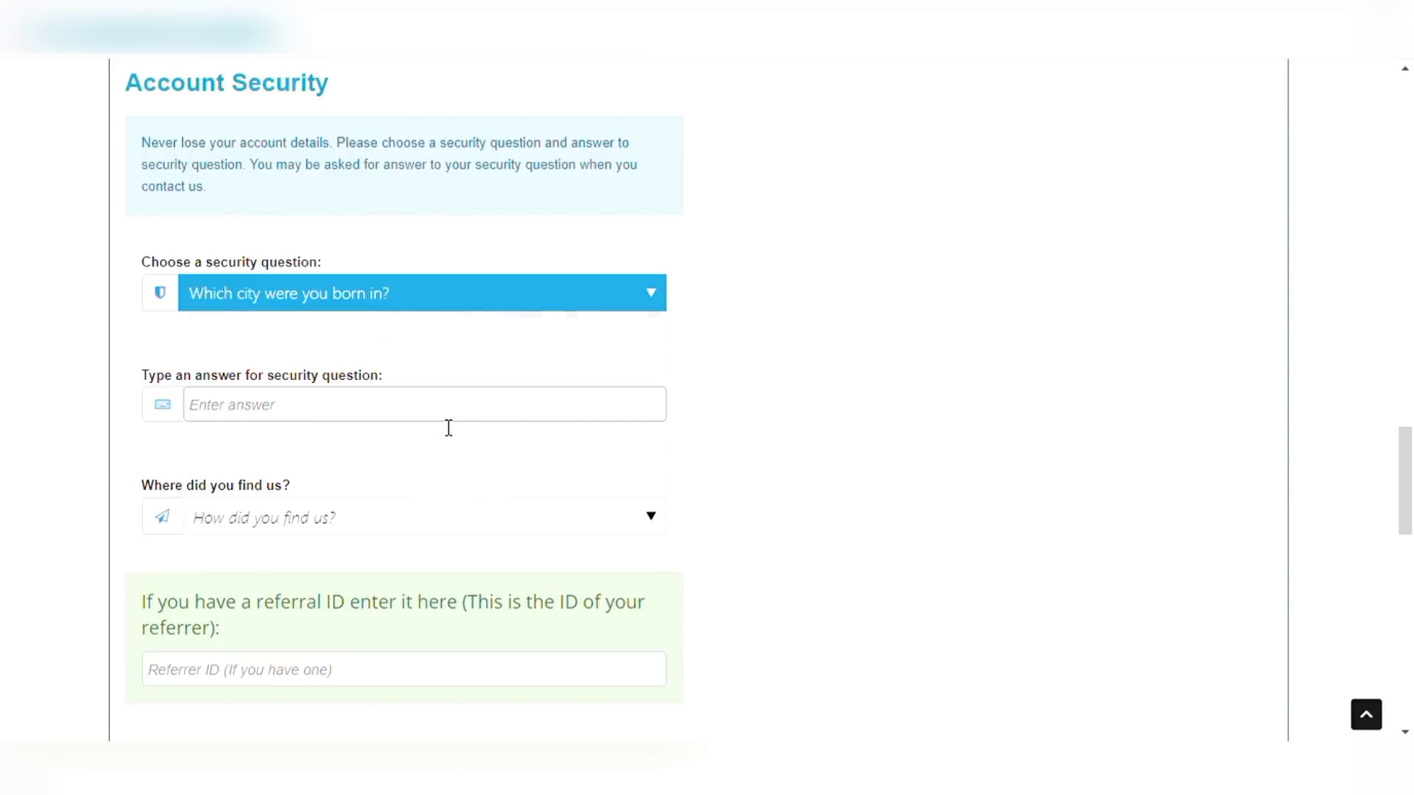
click(354, 417)
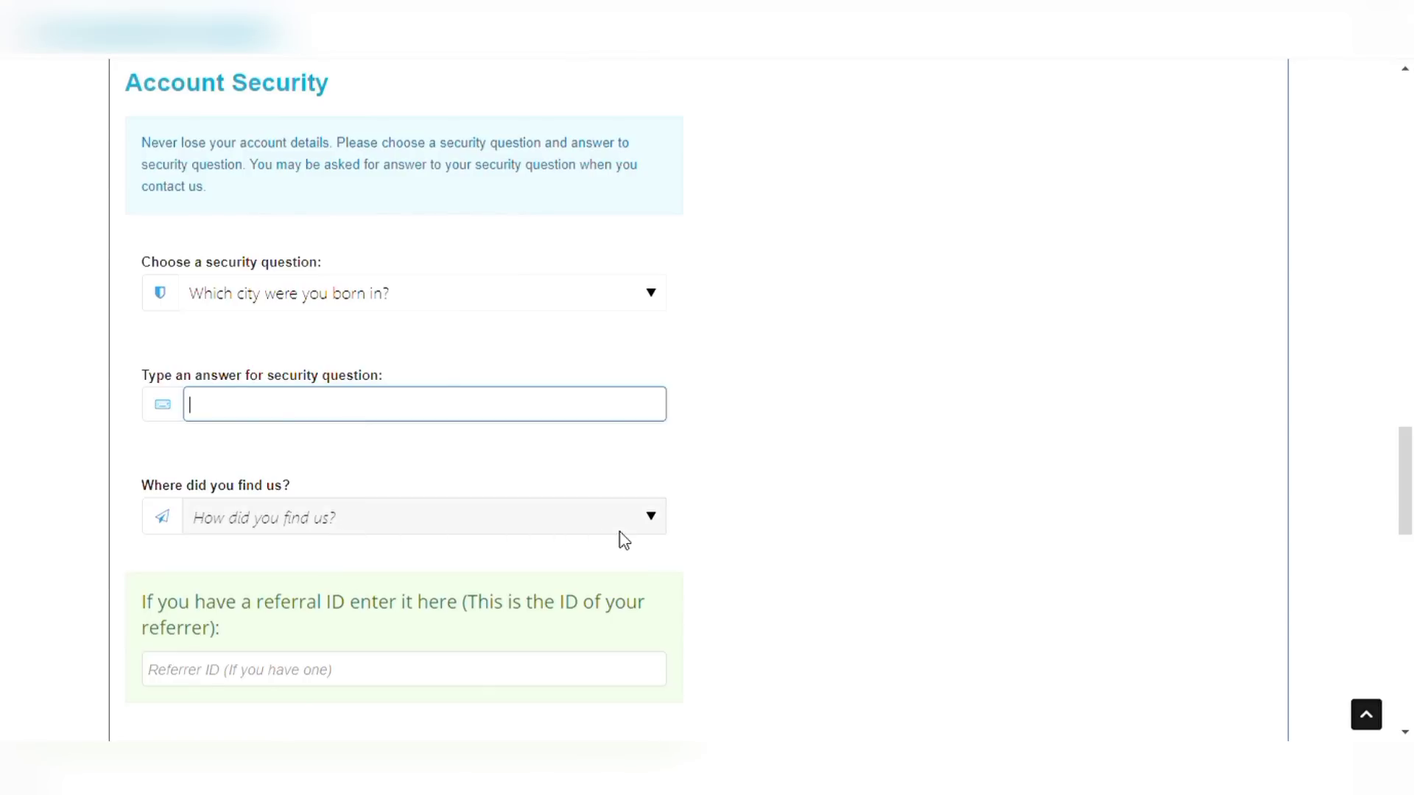
Step: Look through the choices for where the site was found and the rest of the sign-up form
click(652, 525)
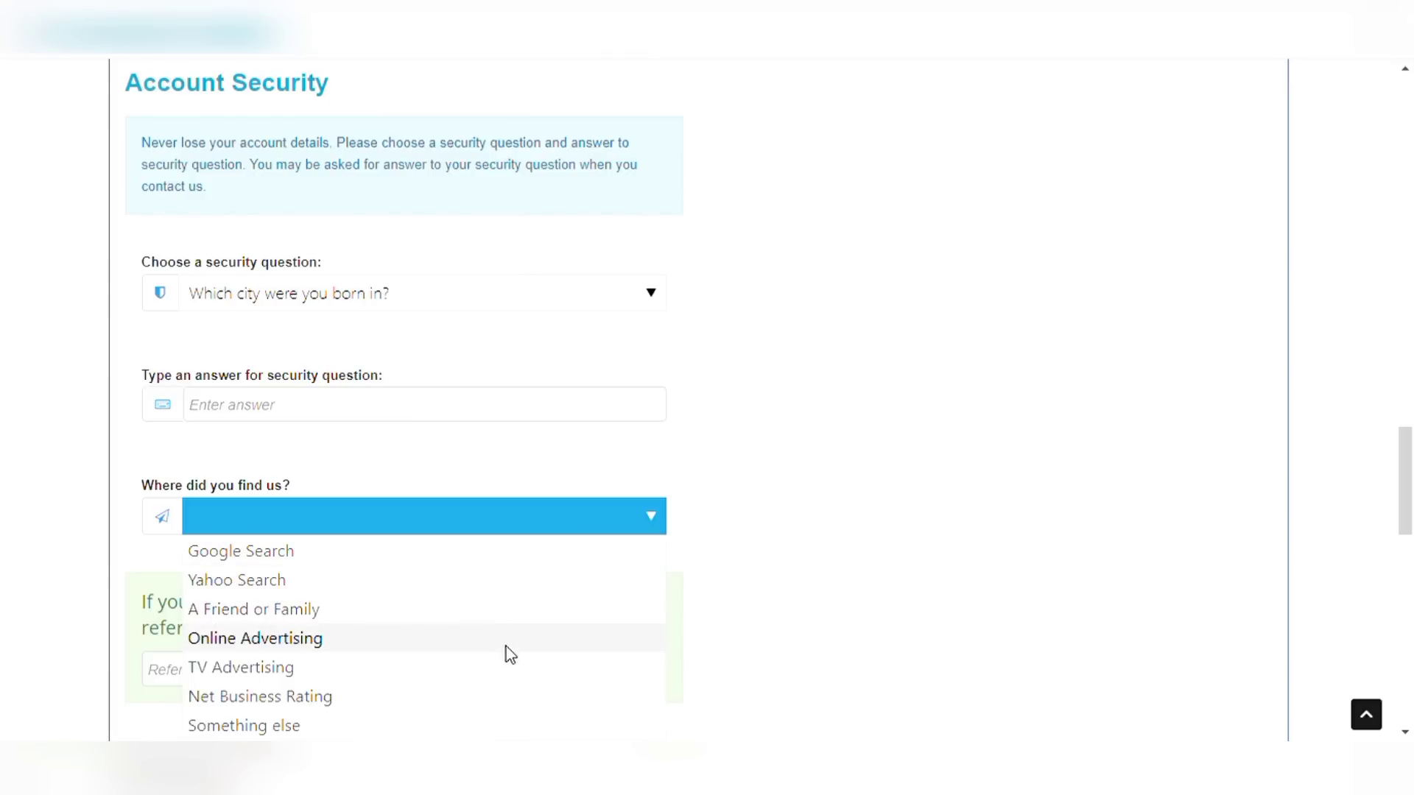
click(952, 439)
scroll(1412, 486, down, 8)
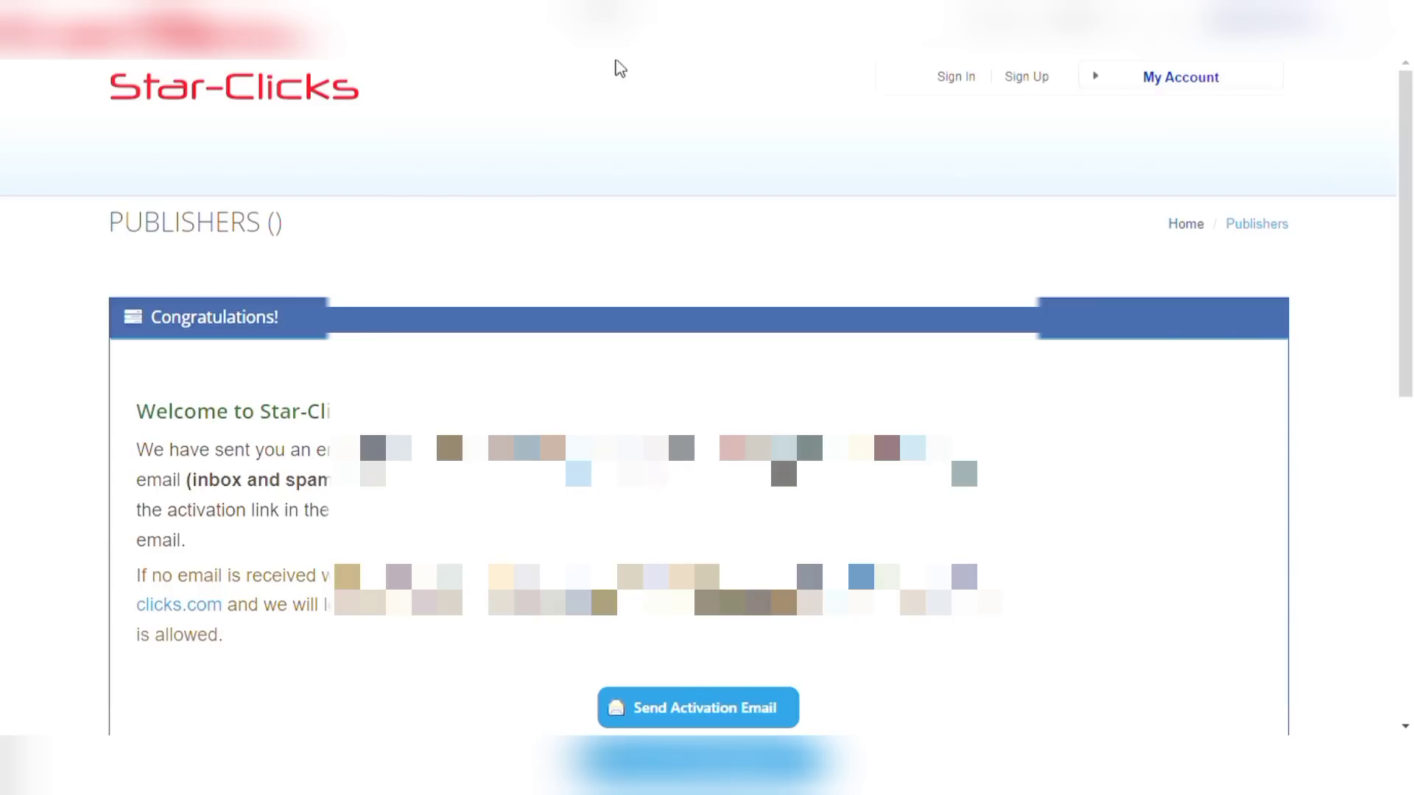
Step: Read the publisher registration notice and the account activation e-mail
scroll(1407, 181, down, 2)
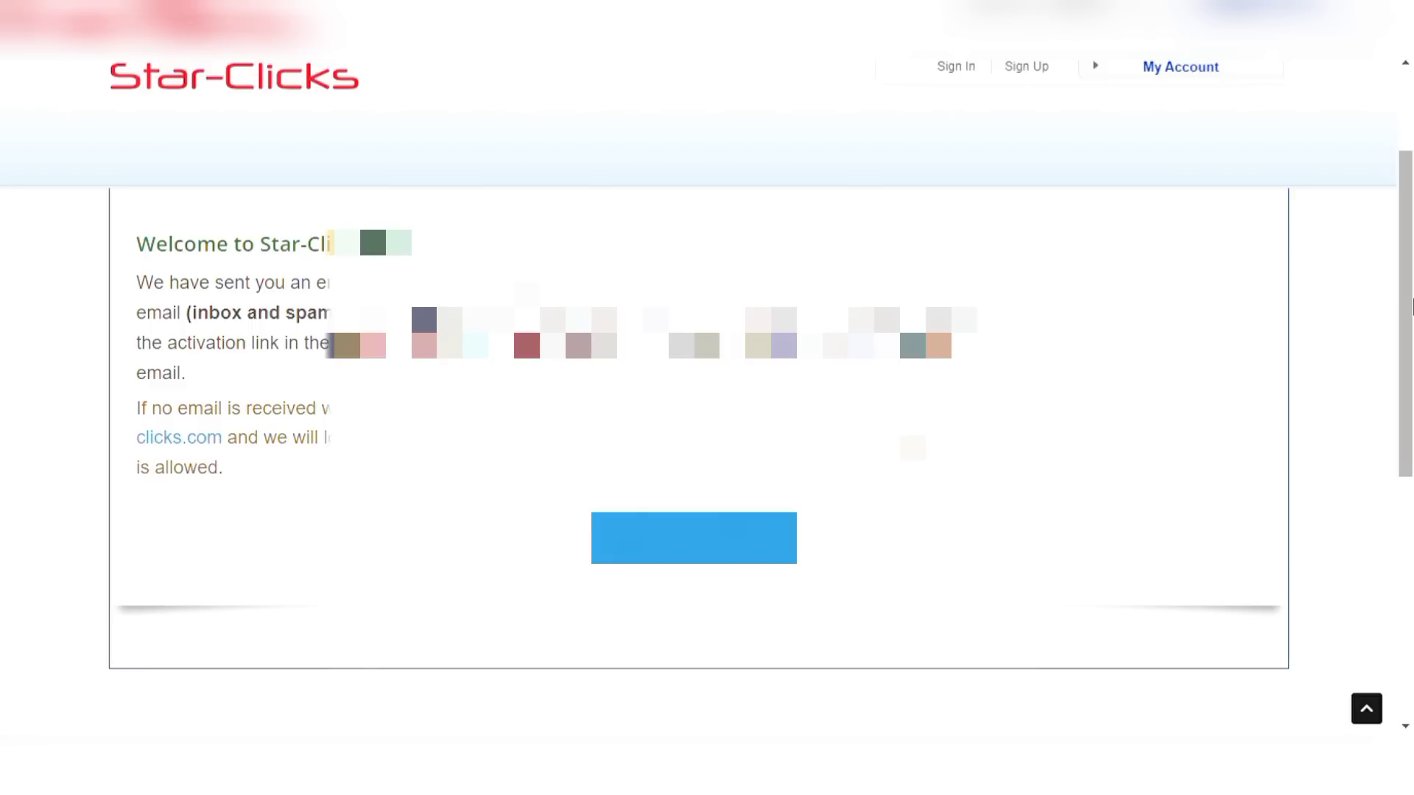
scroll(1412, 360, down, 2)
scroll(1412, 360, up, 3)
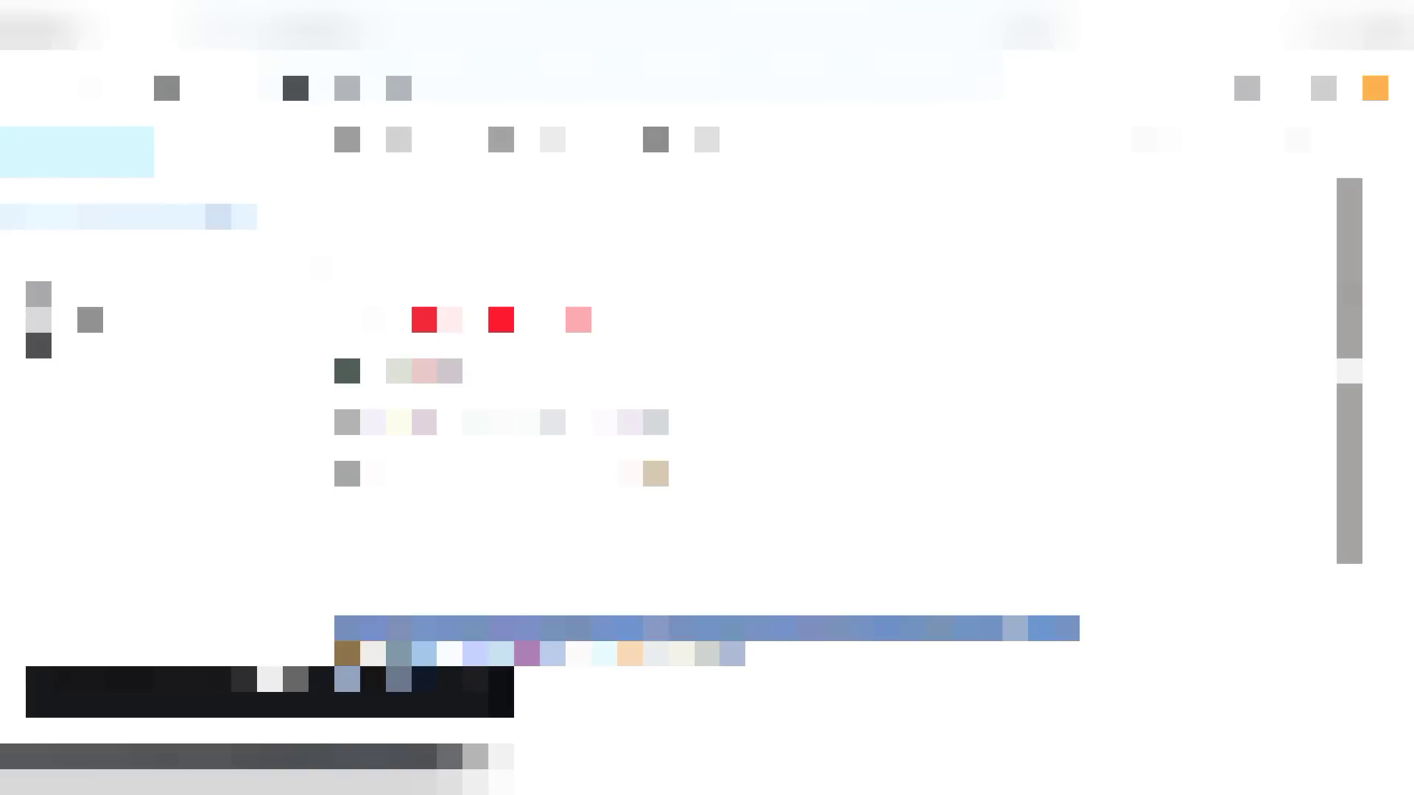
scroll(663, 442, down, 10)
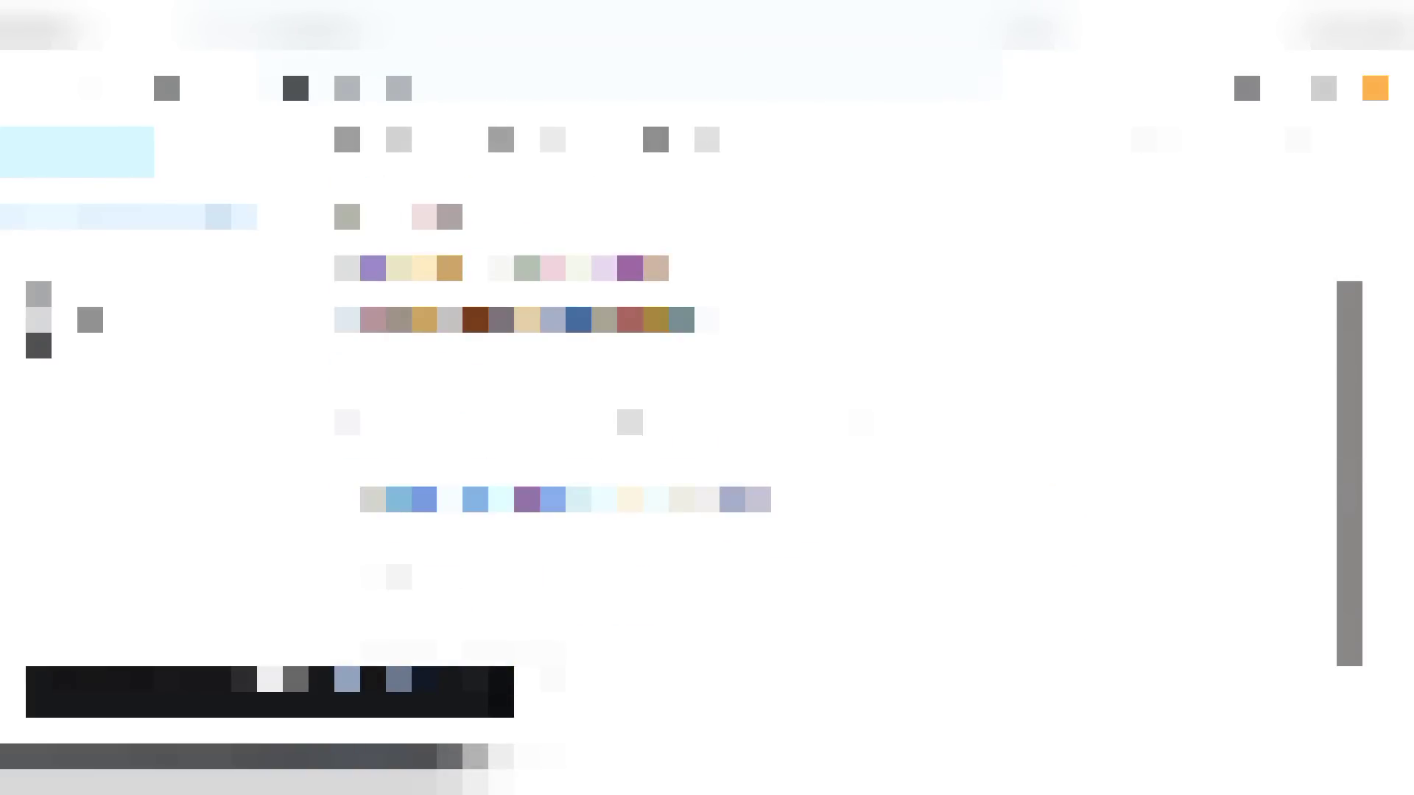
scroll(847, 422, up, 10)
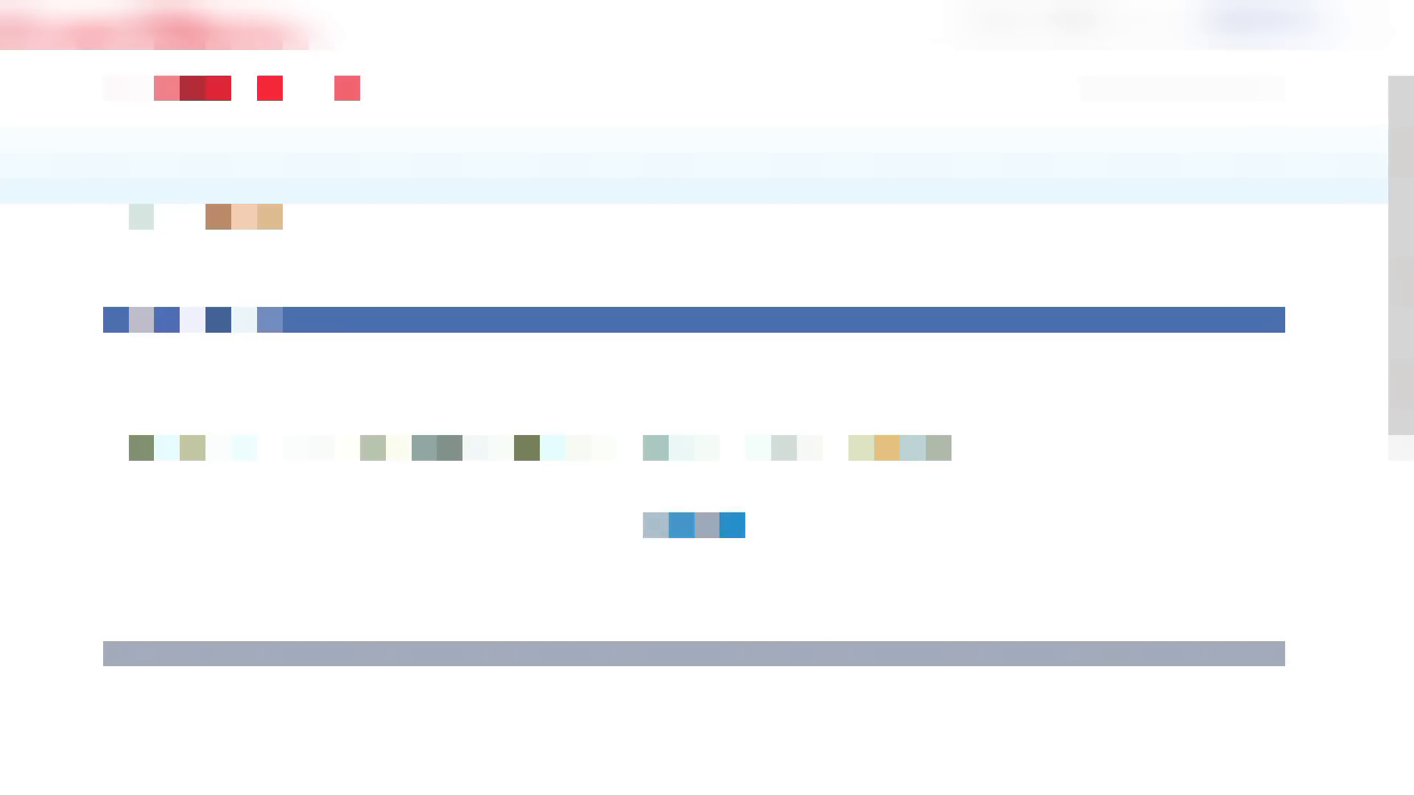
Step: Continue to the publisher sign-in page and place the cursor in the email address field
click(705, 525)
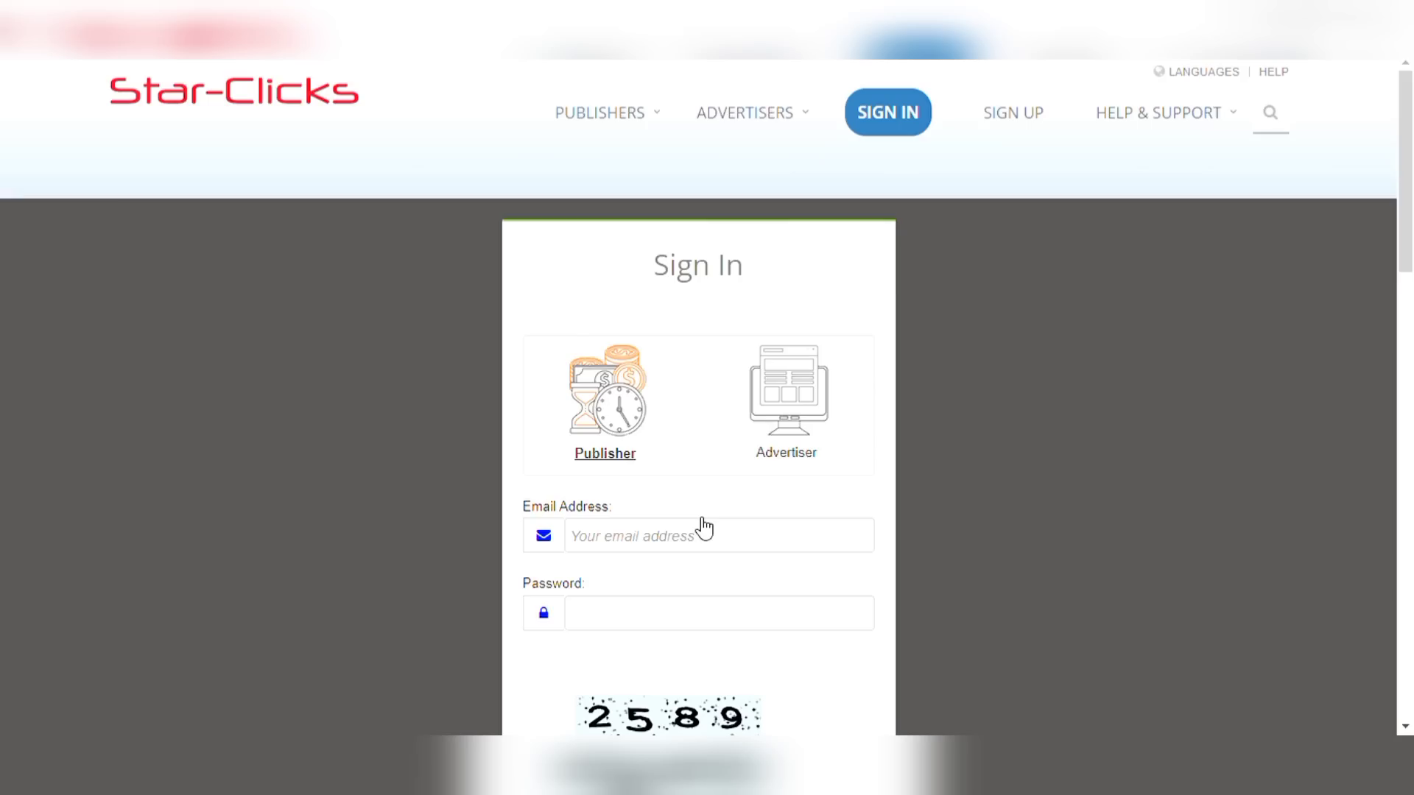
click(700, 531)
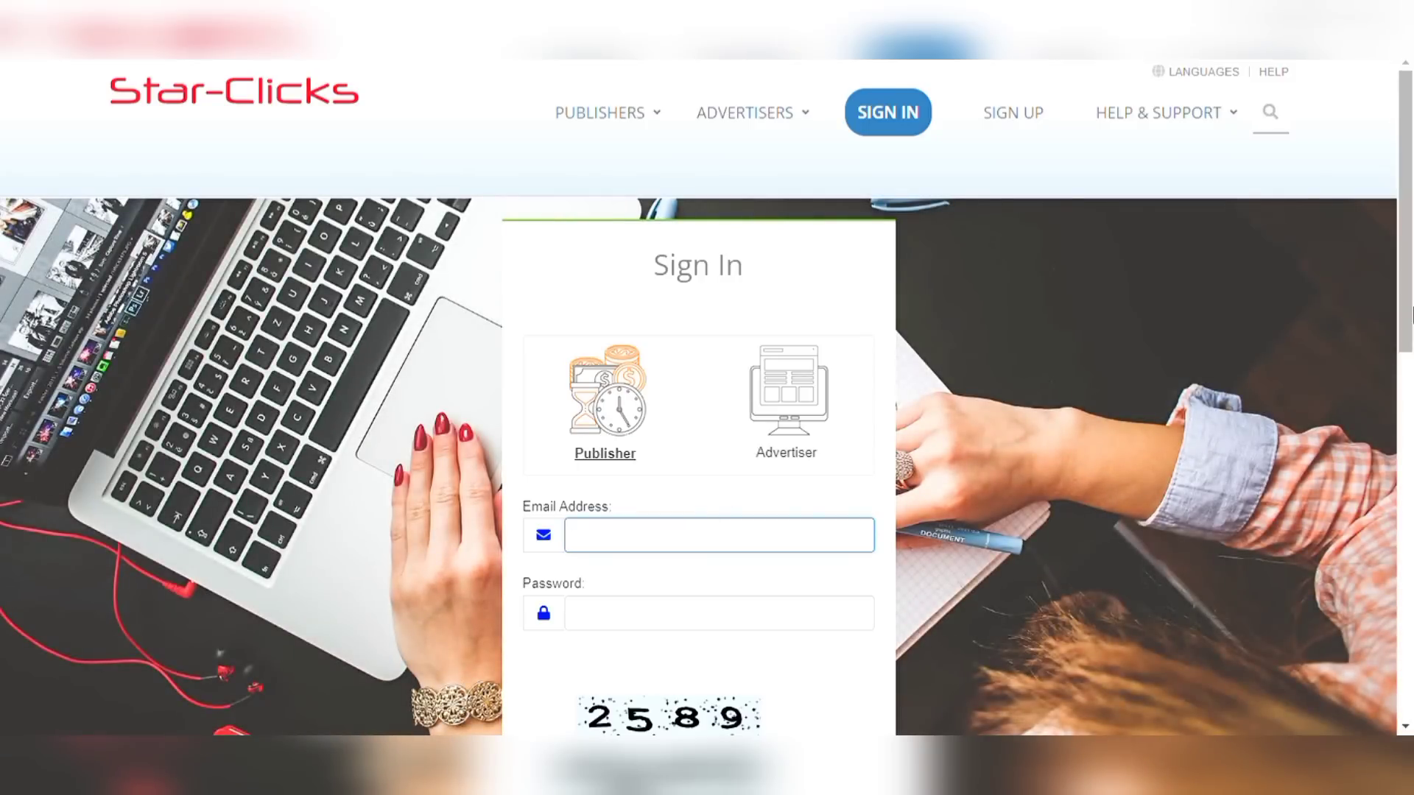
scroll(1407, 368, down, 2)
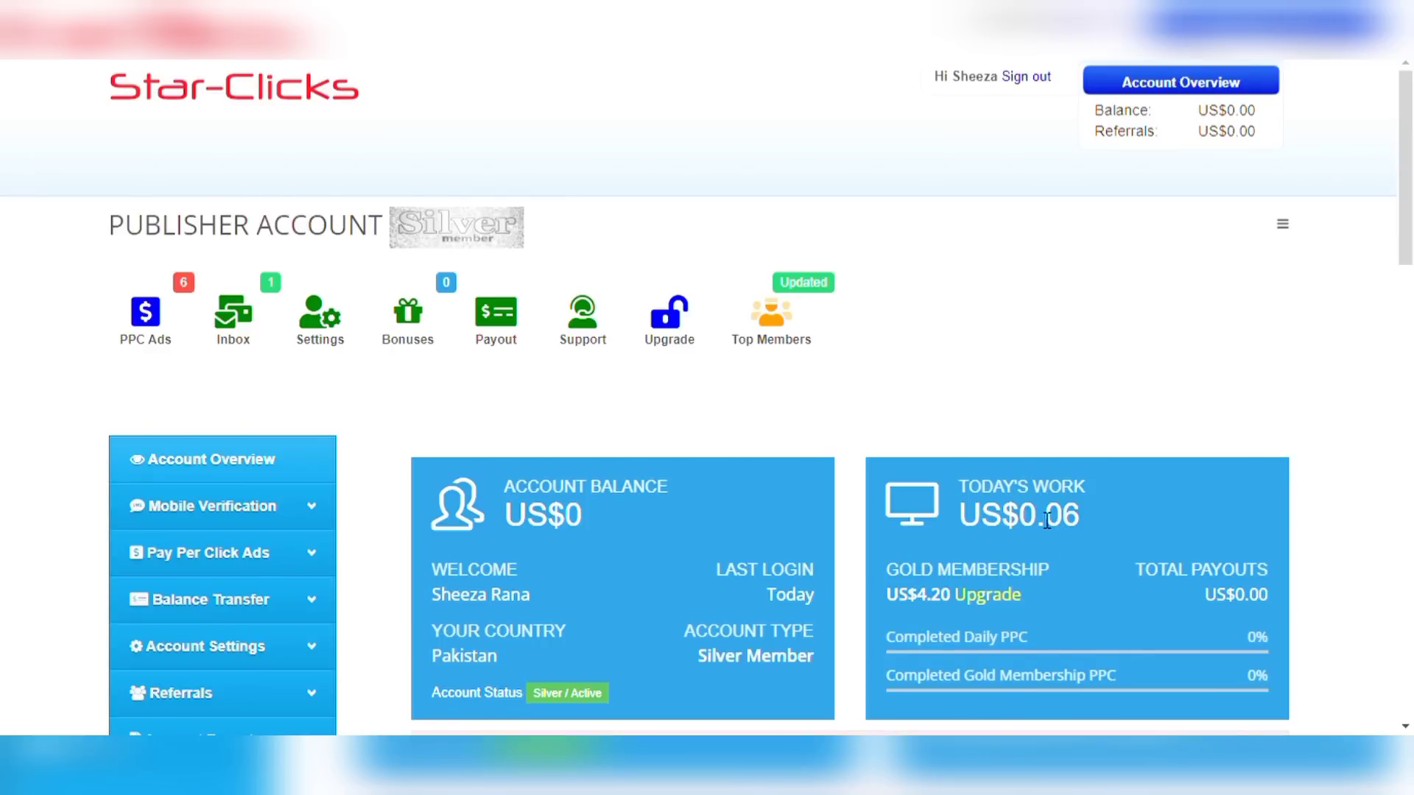
Step: Check today's work amount in the account overview and open the available Pay Per Click ads
drag(1037, 515, 1095, 510)
click(1097, 511)
scroll(609, 619, down, 5)
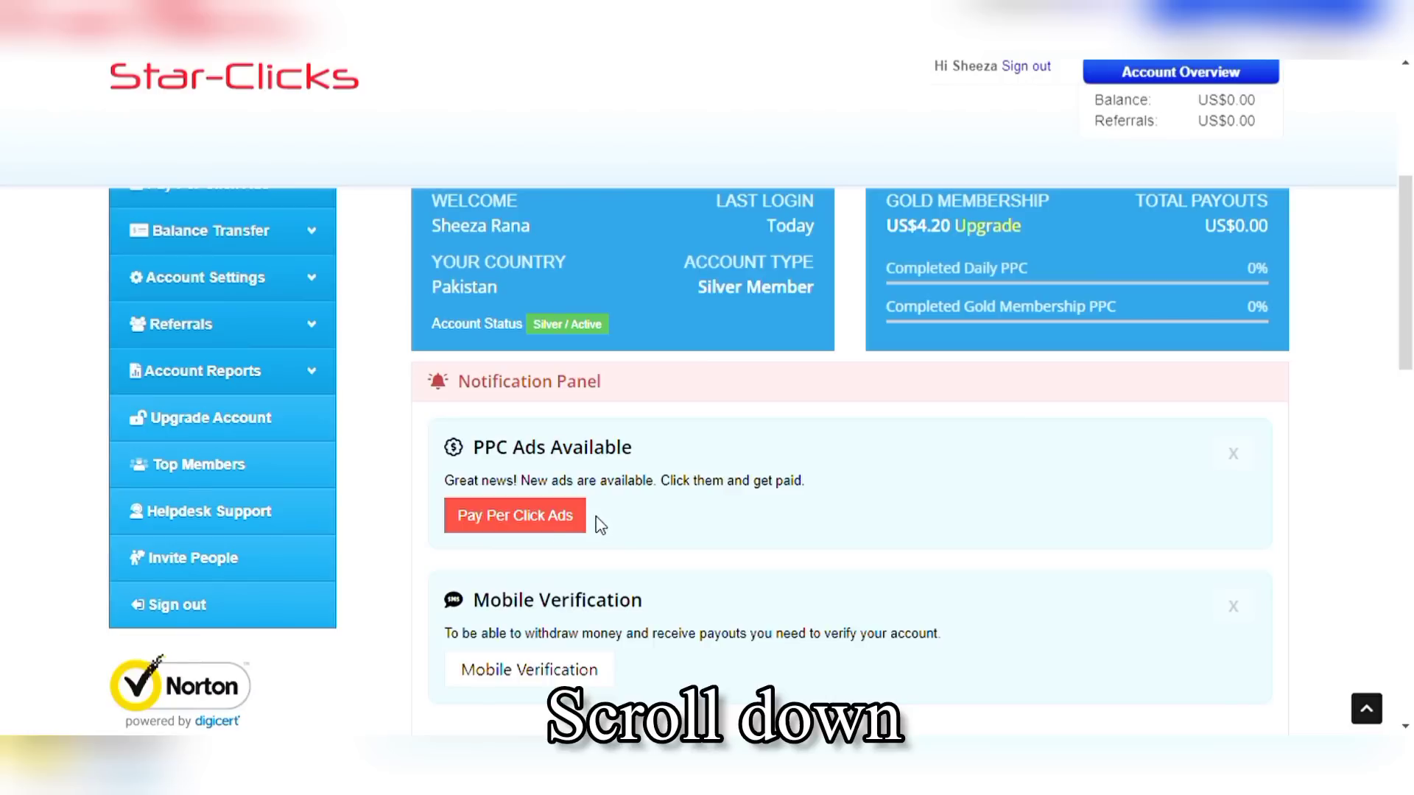
click(519, 517)
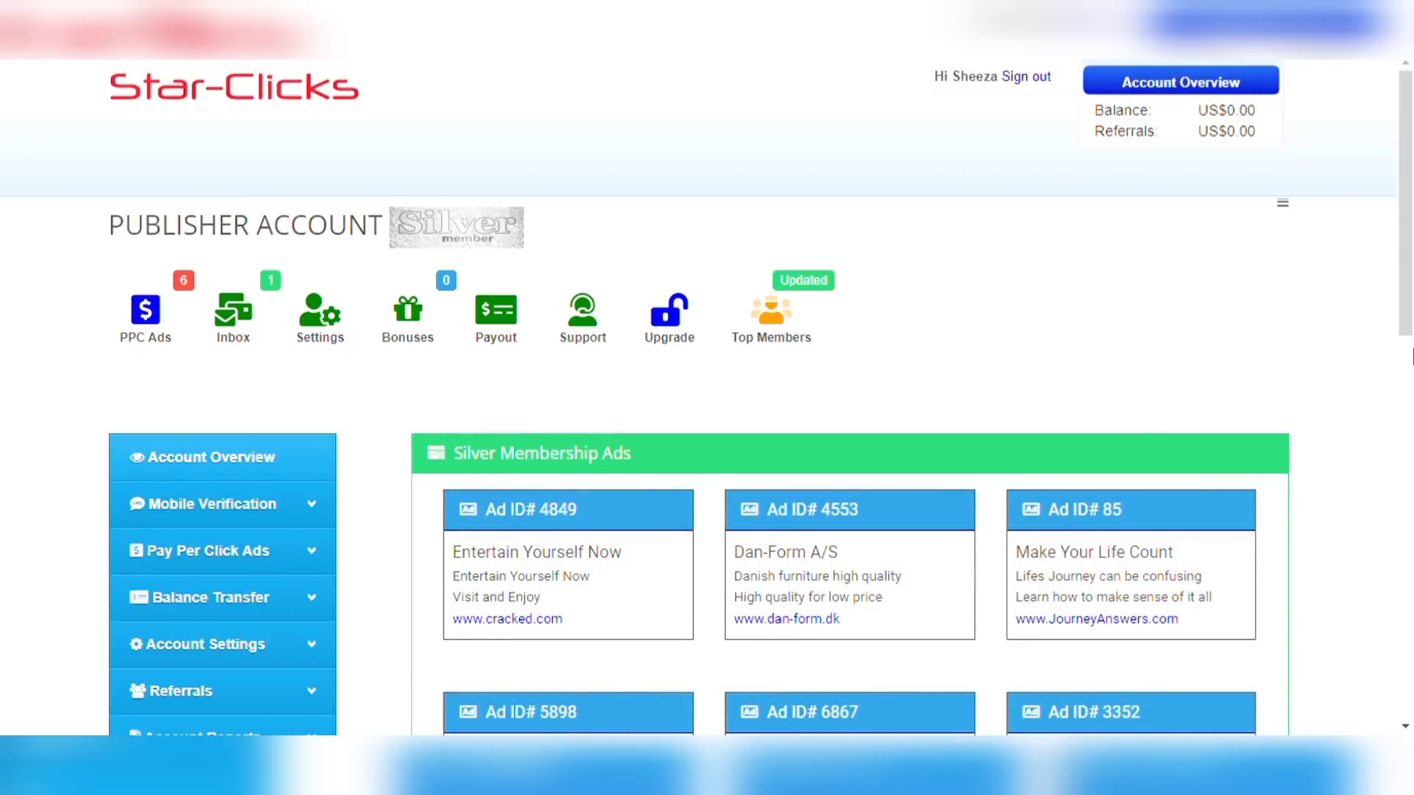
Step: Visit the Dan-Form A/S and Harvey Nichols Online ads from the Silver Membership ads and look through the Harvey Nichols page
drag(1411, 221, 1410, 309)
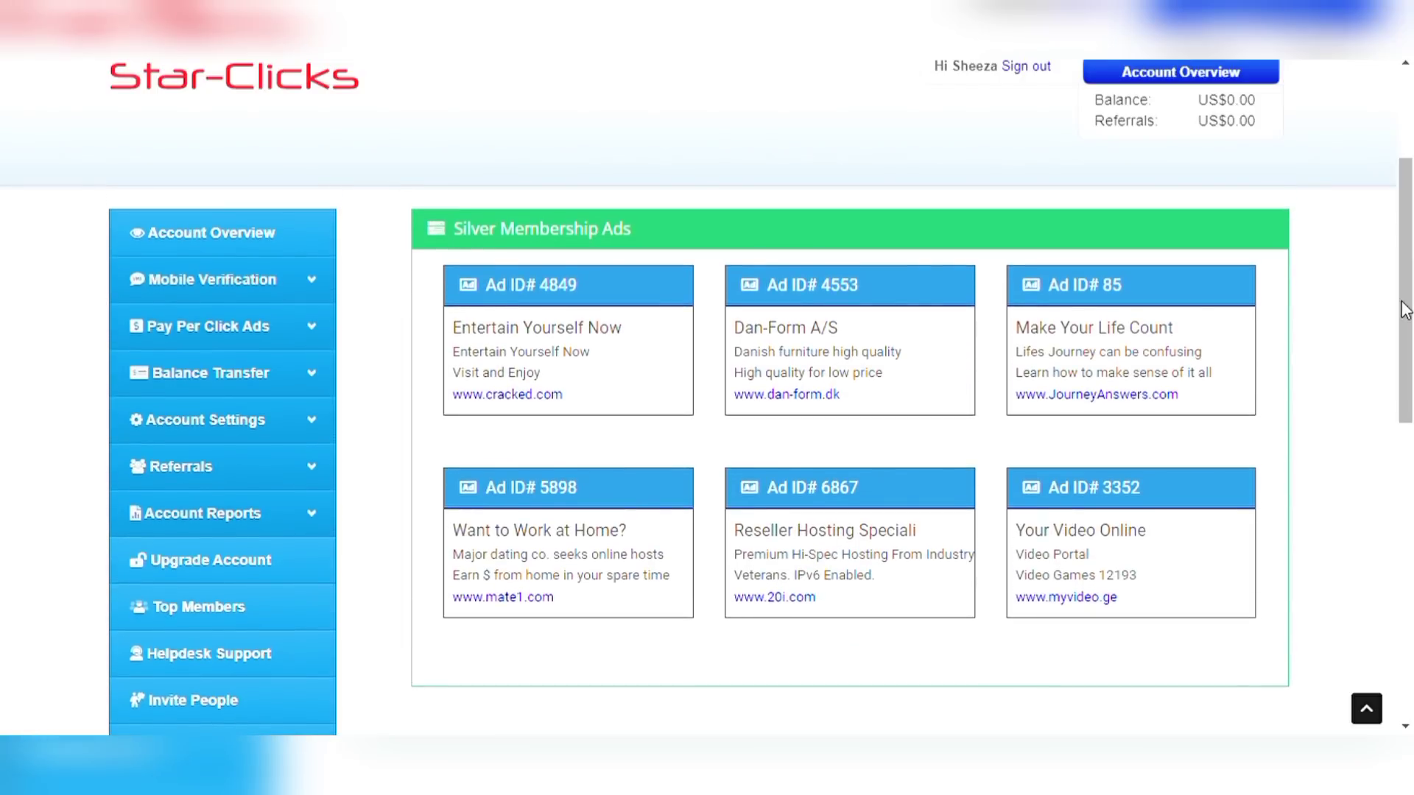
click(725, 403)
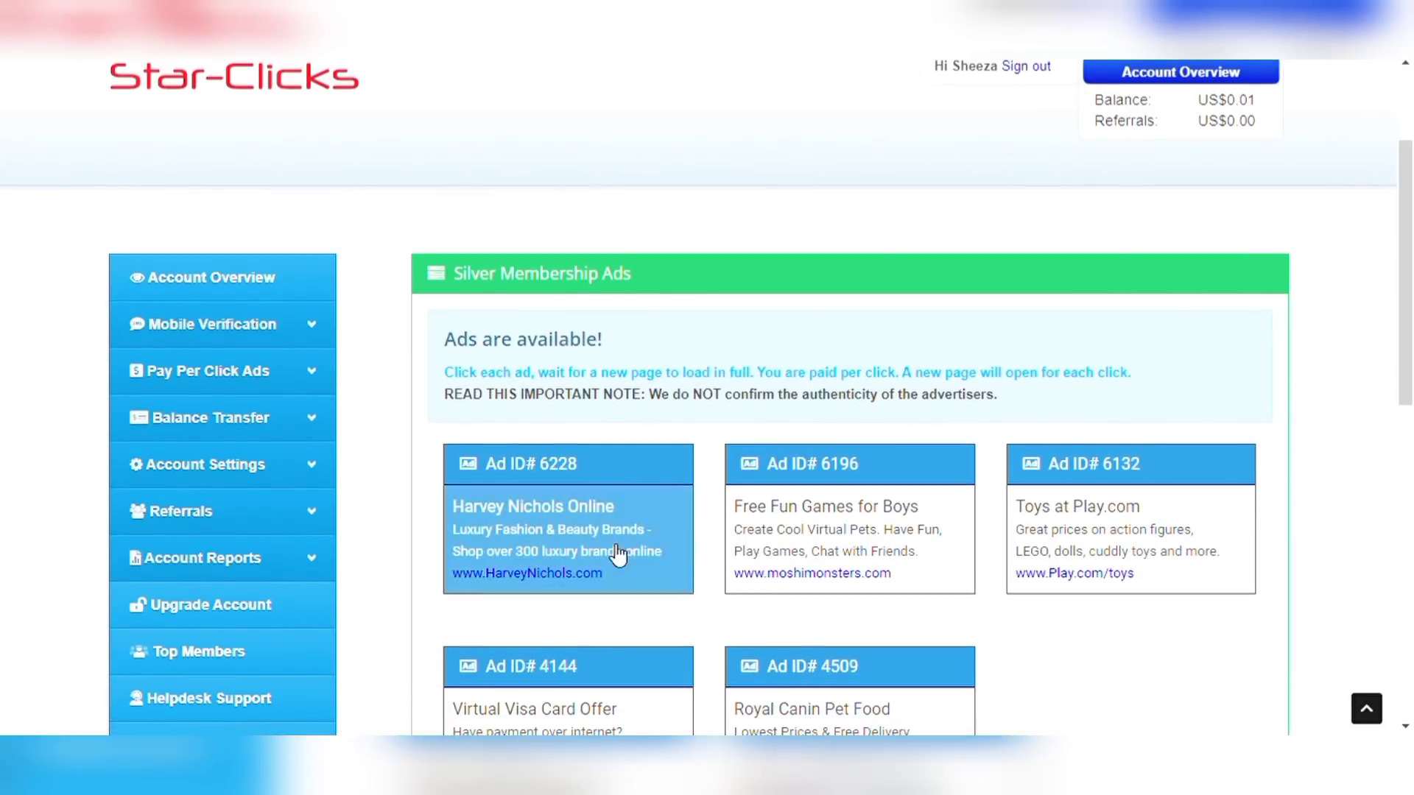
click(568, 578)
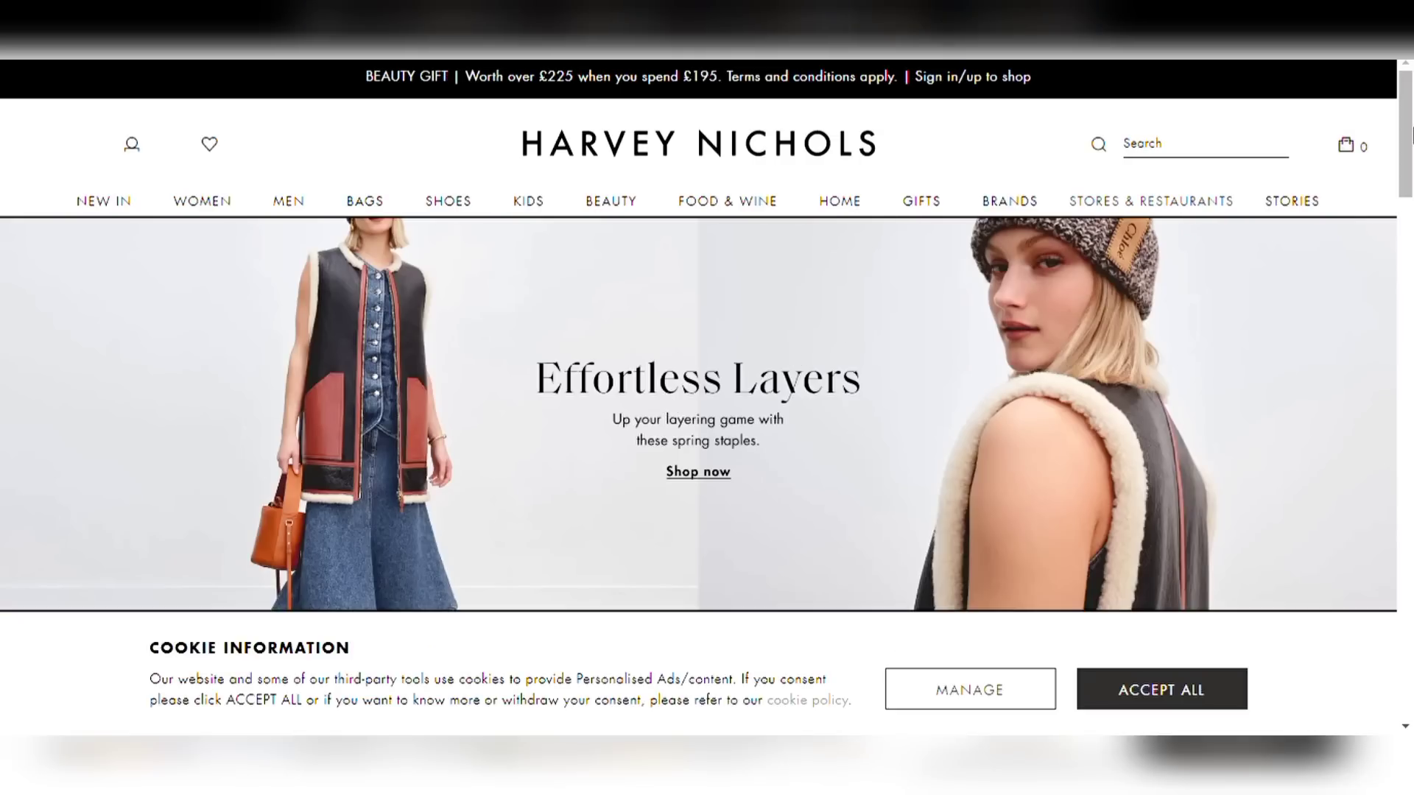
scroll(1411, 294, down, 5)
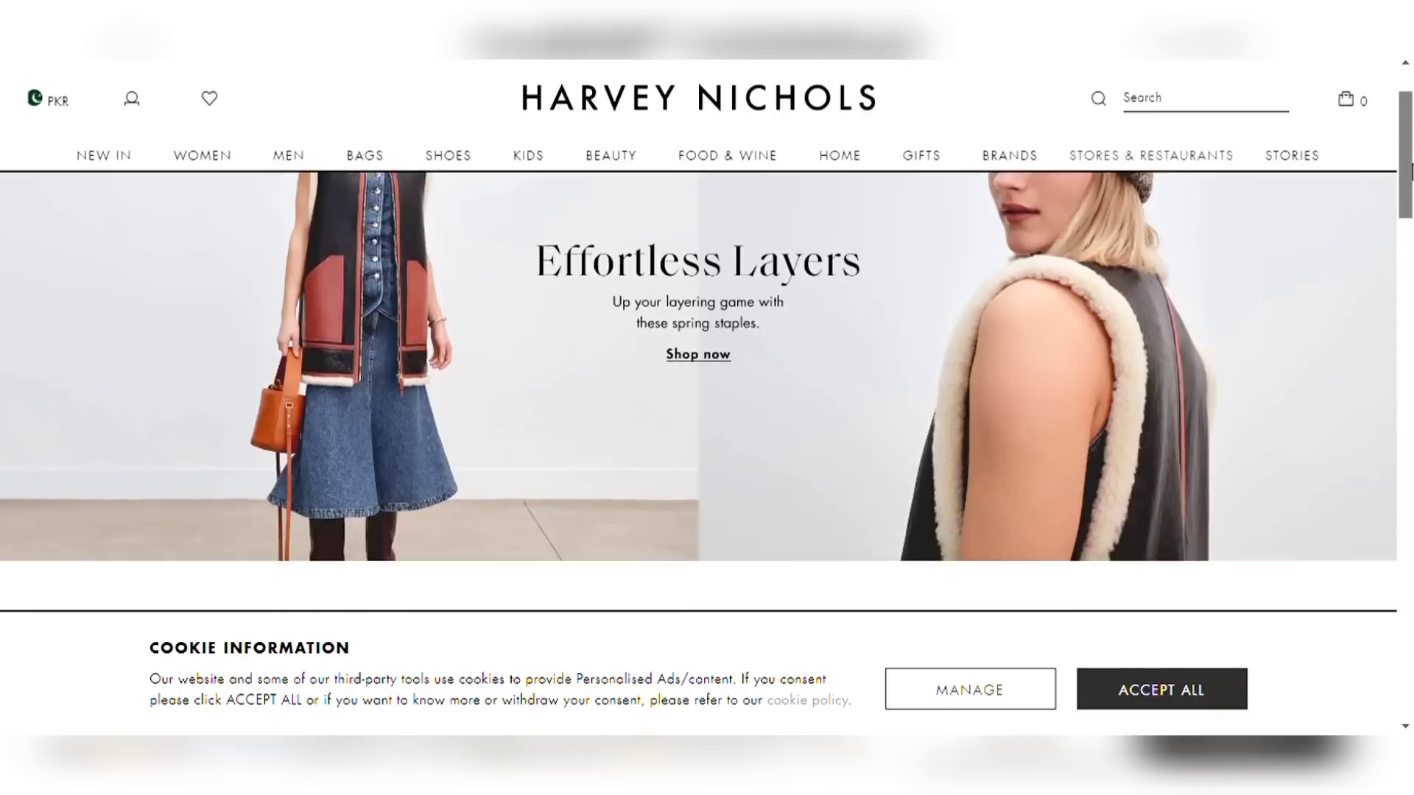
drag(1411, 294, 1412, 420)
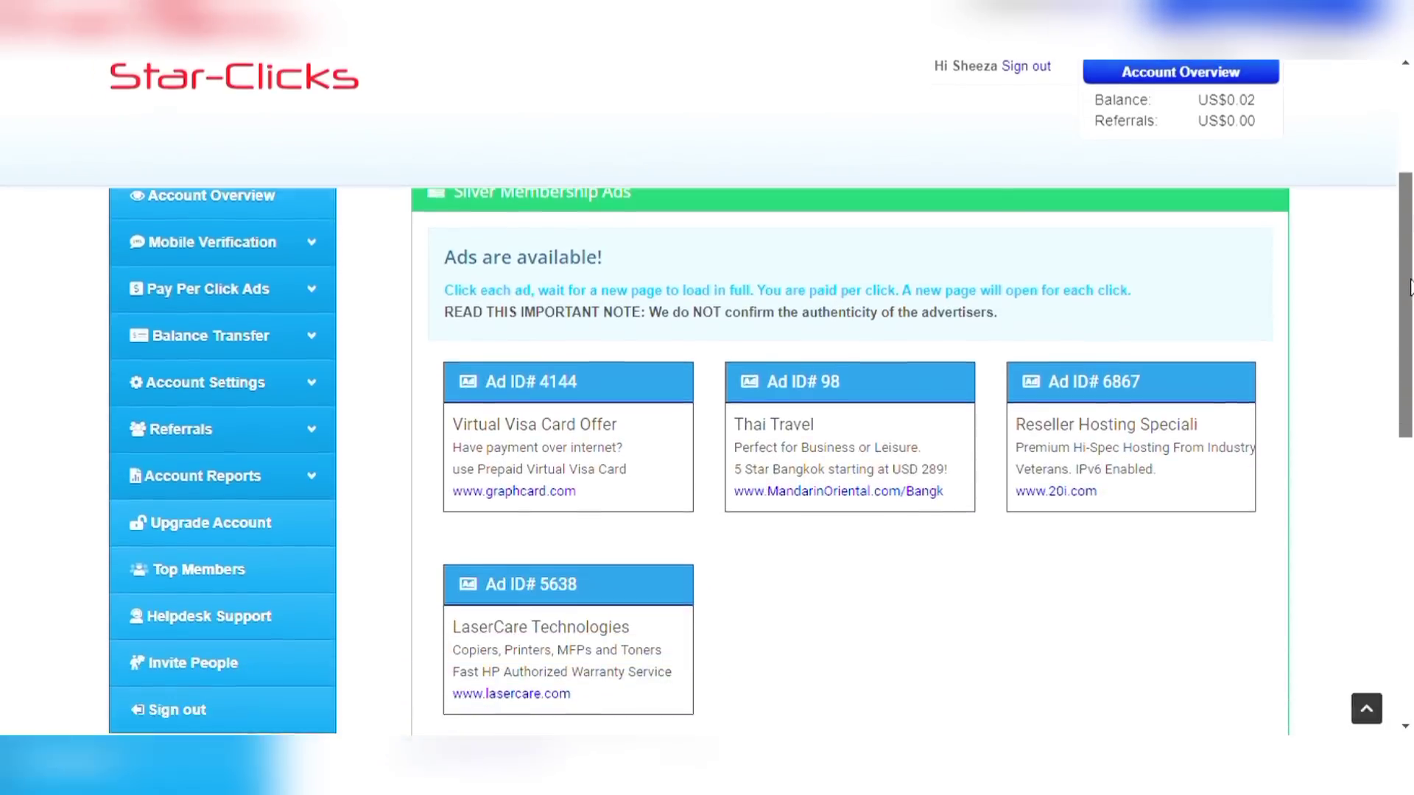
Step: Visit the Virtual Visa Card Offer and Online Games at Addicting ads from the Silver Membership ads
scroll(720, 479, down, 1)
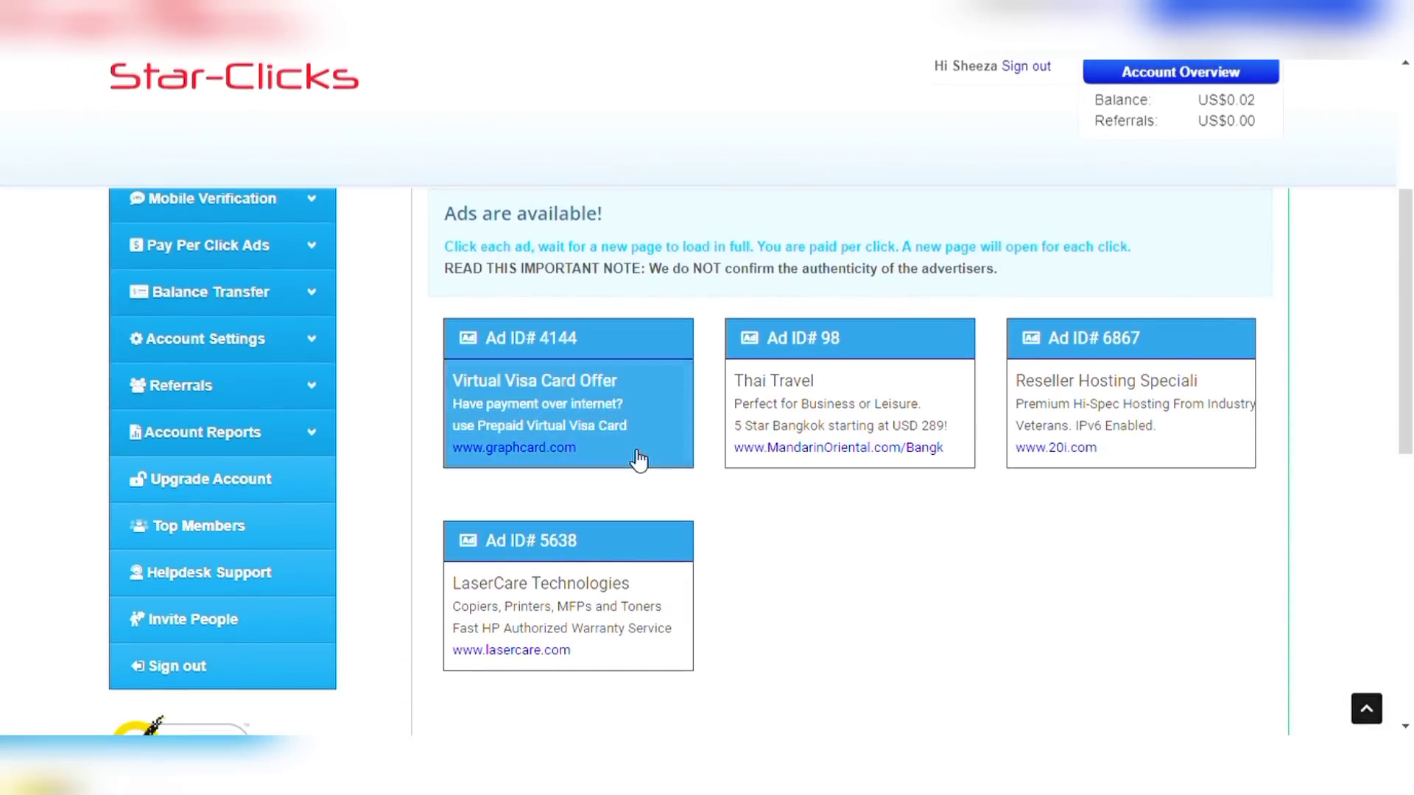
click(514, 451)
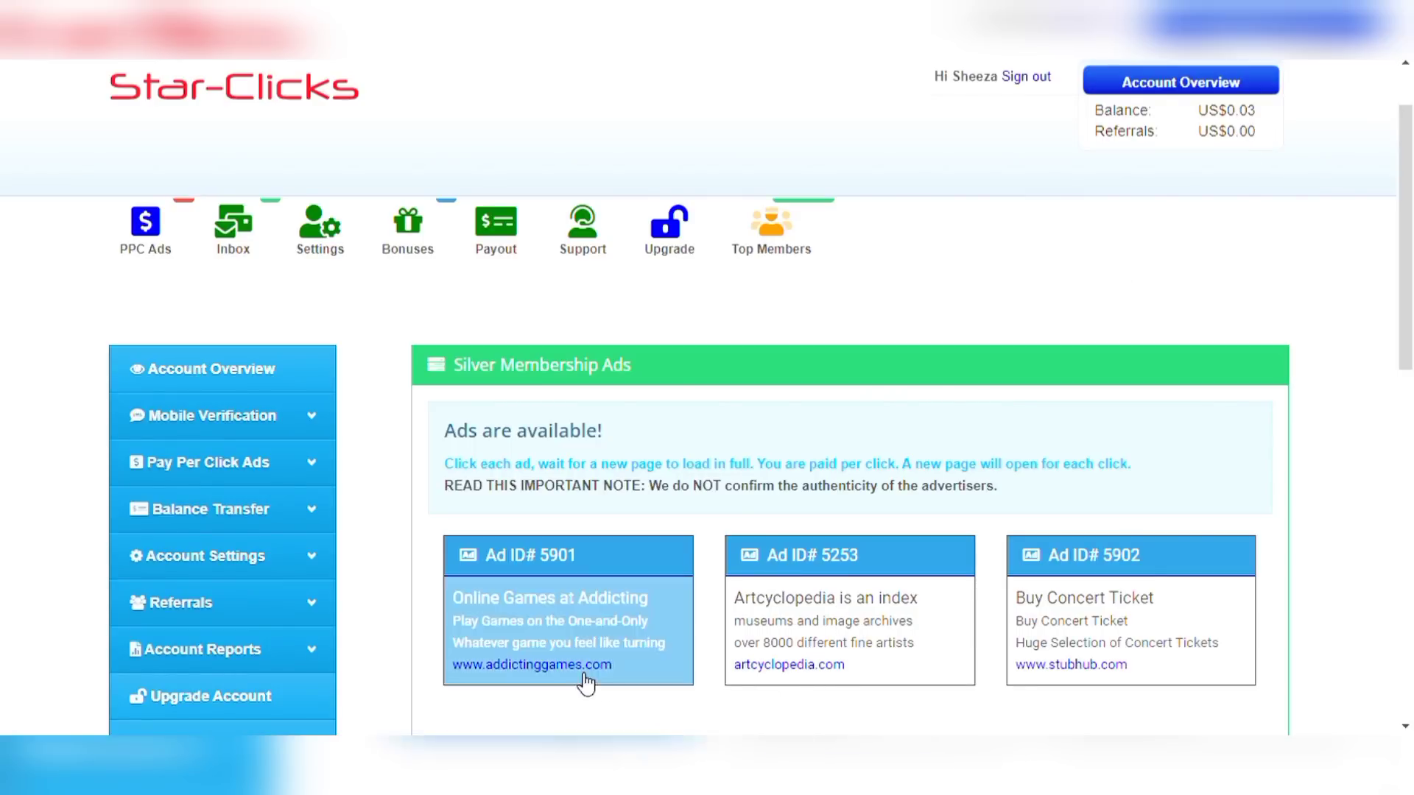
click(508, 665)
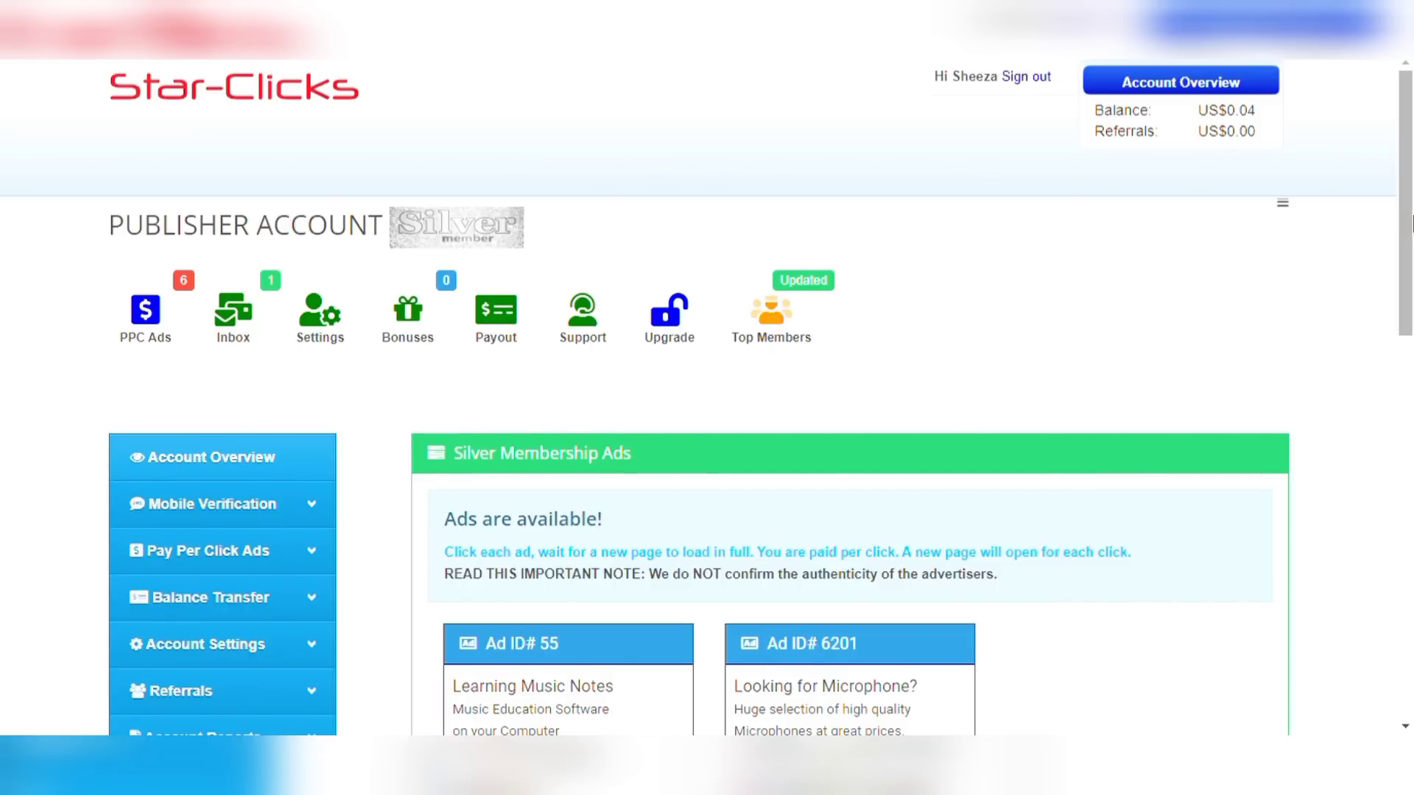
Step: Visit the Learning Music Notes ad from the remaining Silver Membership ads
drag(1408, 222, 1408, 290)
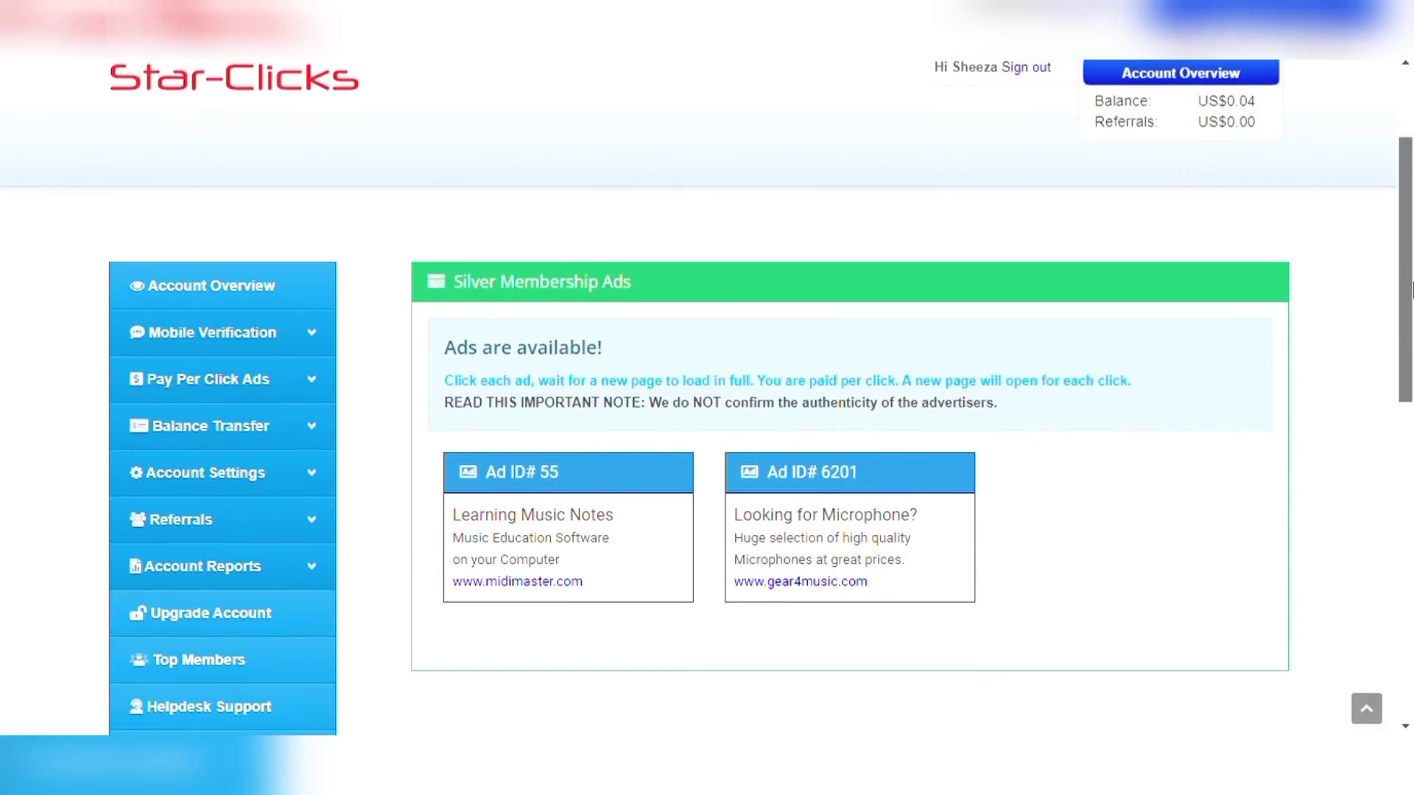
click(544, 585)
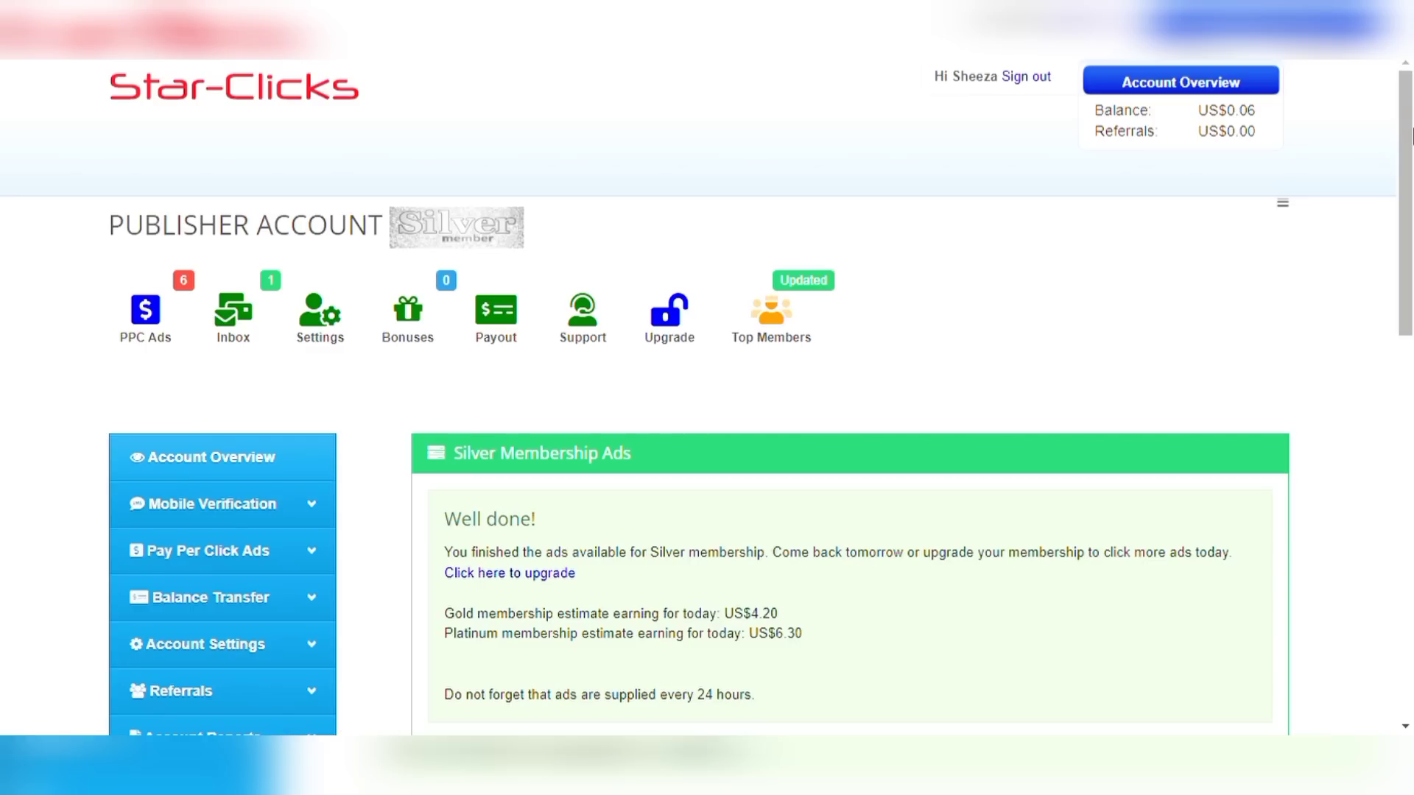
Step: Review the Gold and Platinum membership earning estimates for today under Silver Membership Ads, highlighting each amount
drag(1410, 131, 1410, 241)
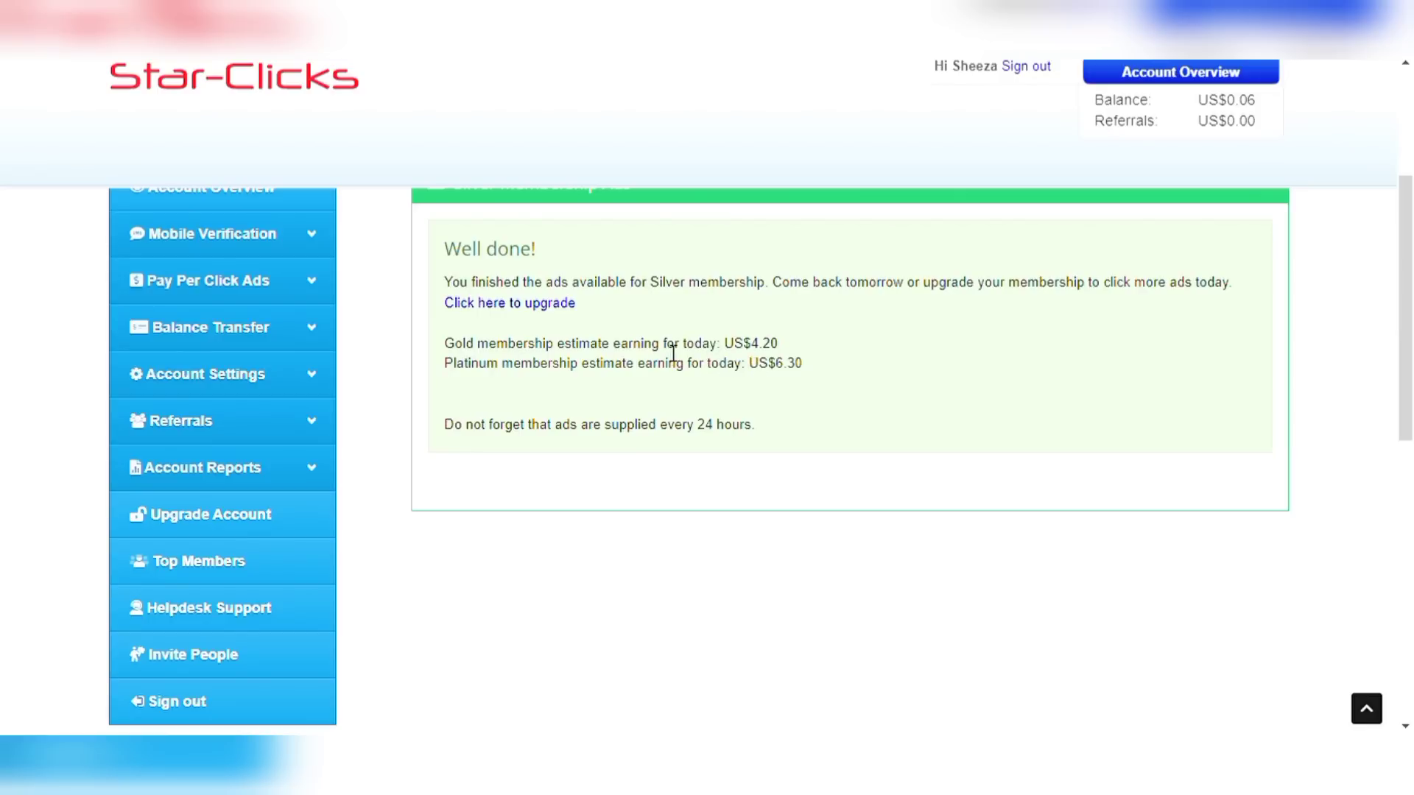
drag(663, 343, 731, 352)
click(807, 341)
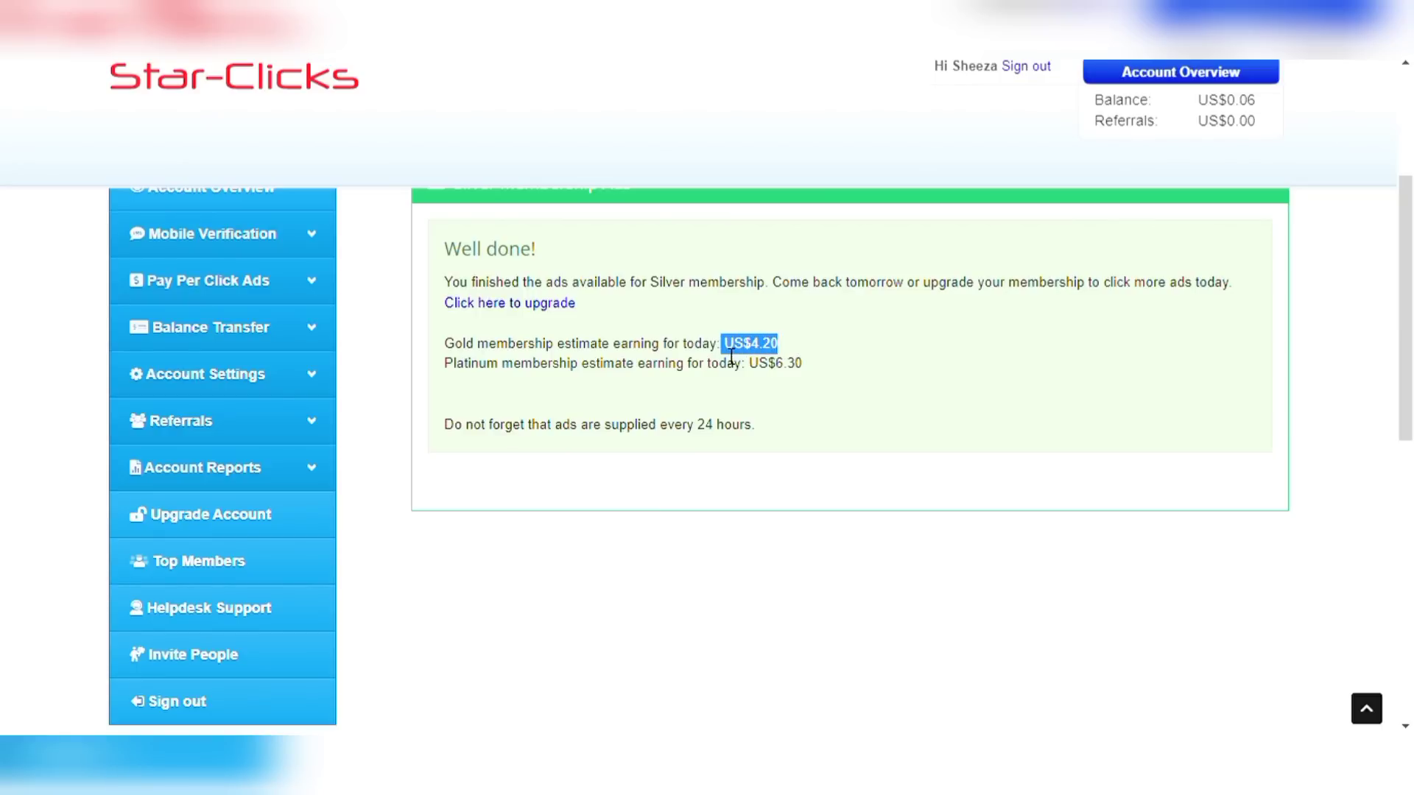
click(664, 393)
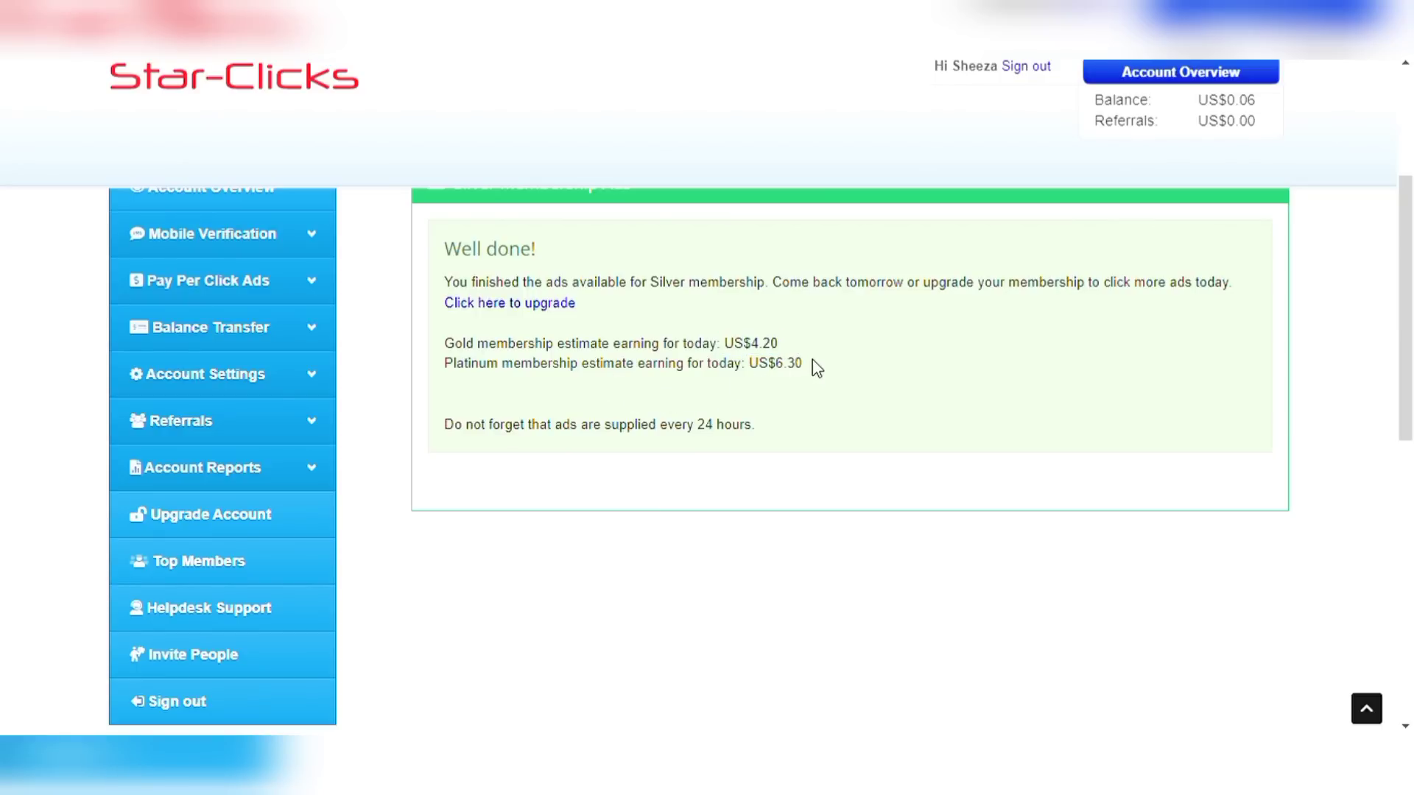
drag(815, 366, 752, 376)
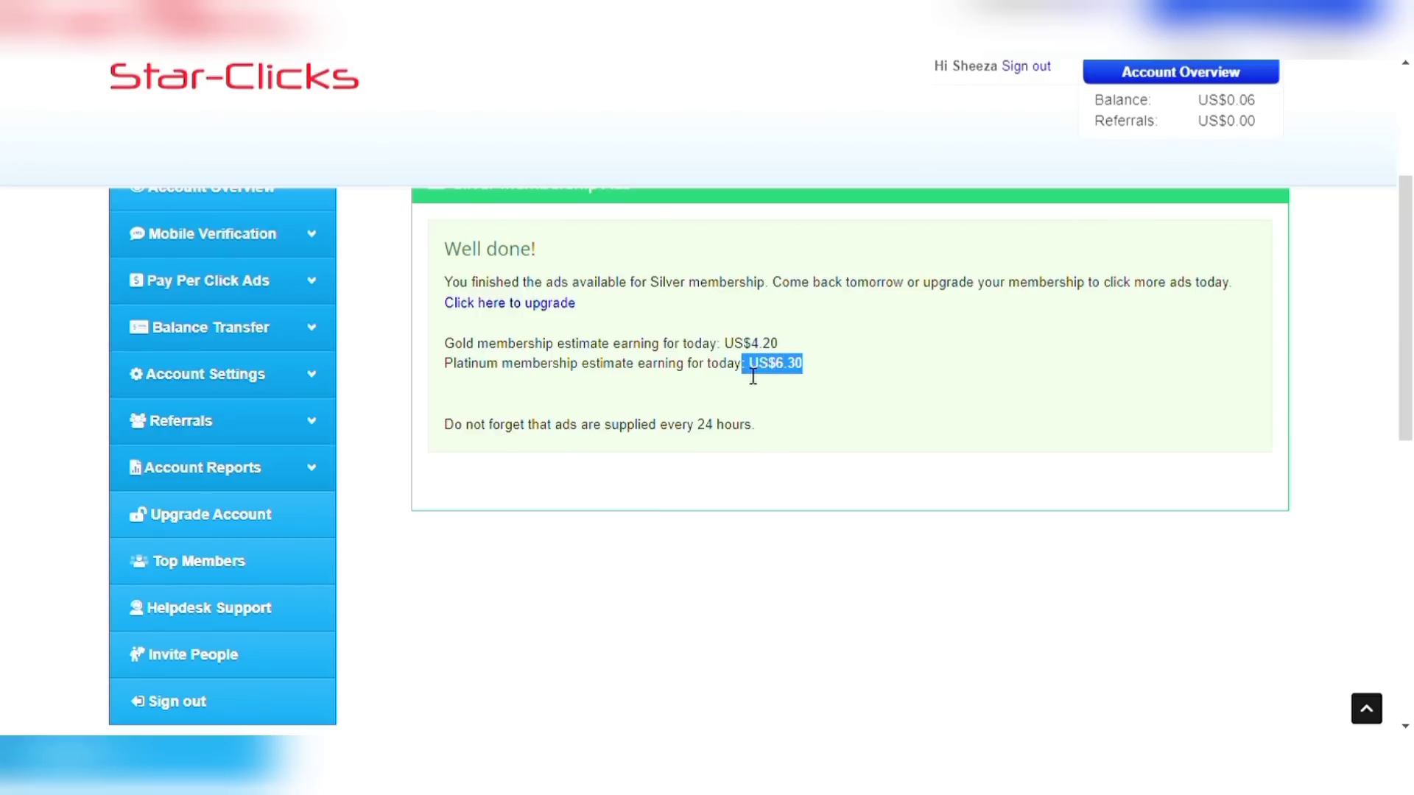